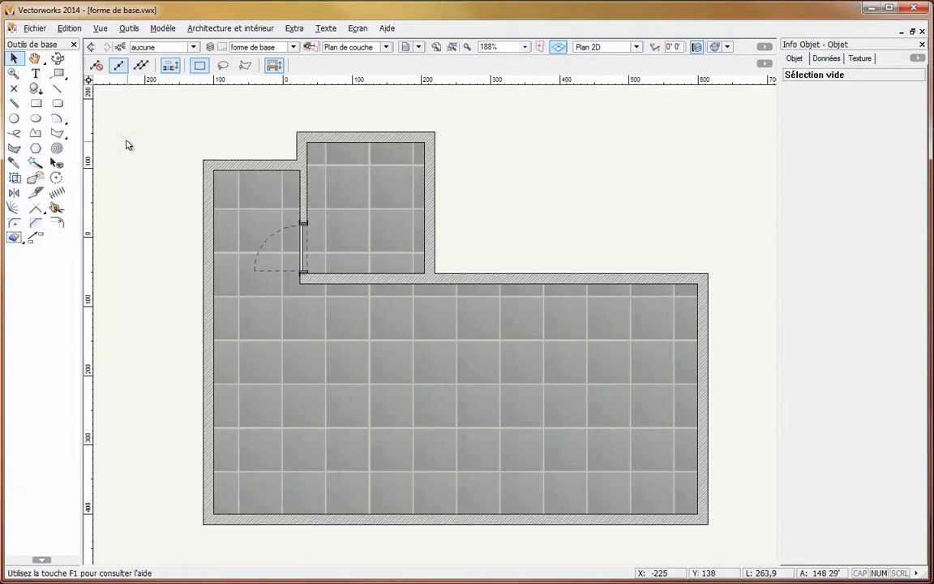
- Draw a diagonal line across the small upper room from its upper-left inner corner to its lower-right inner corner
click(63, 91)
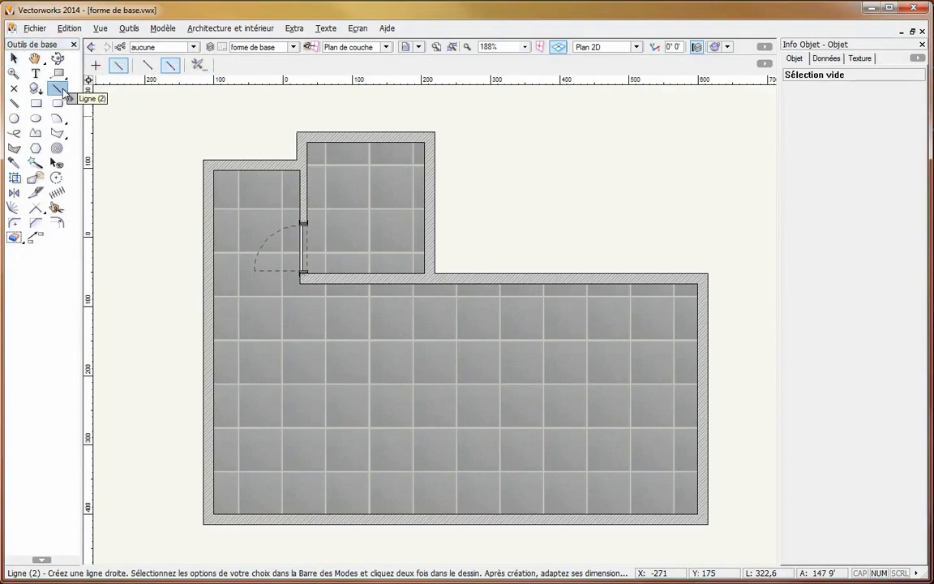
click(147, 65)
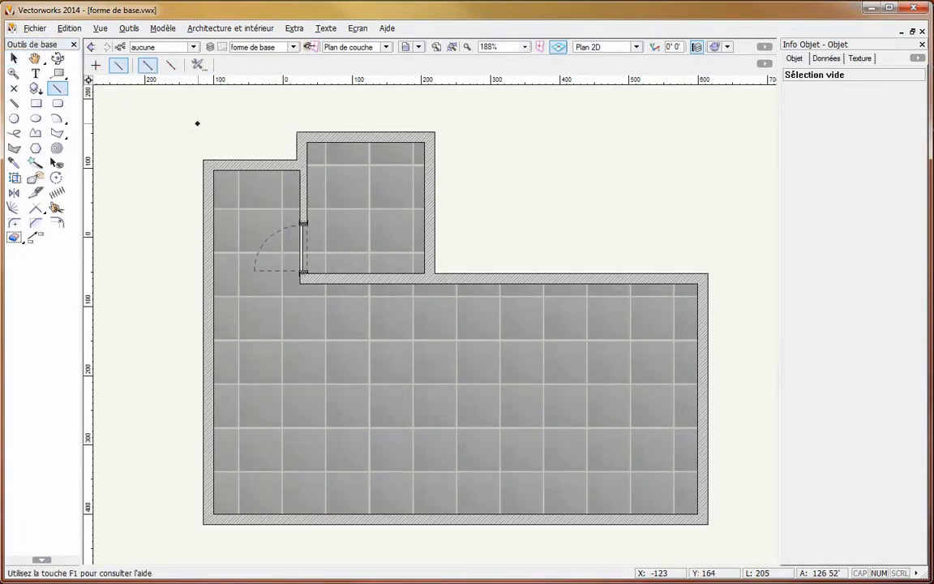
click(306, 142)
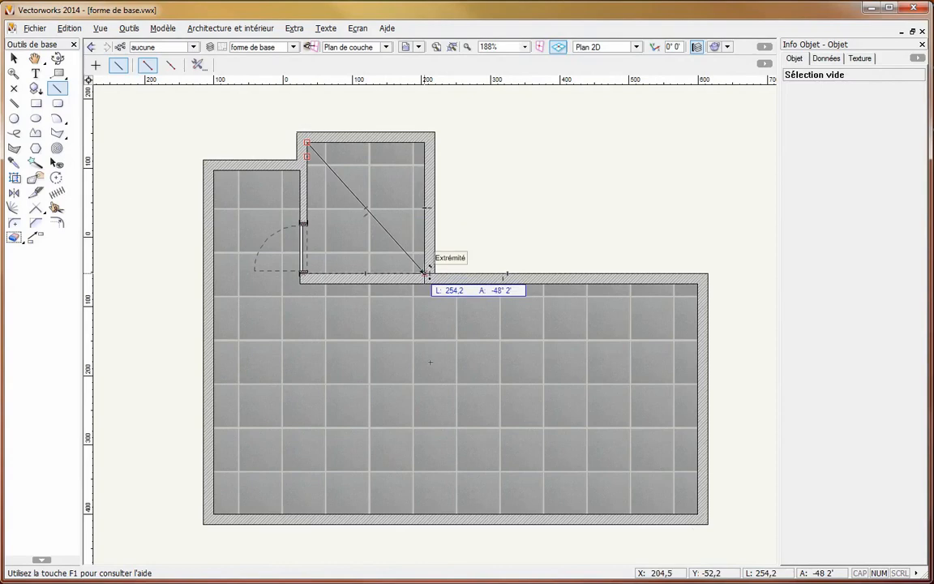
click(425, 272)
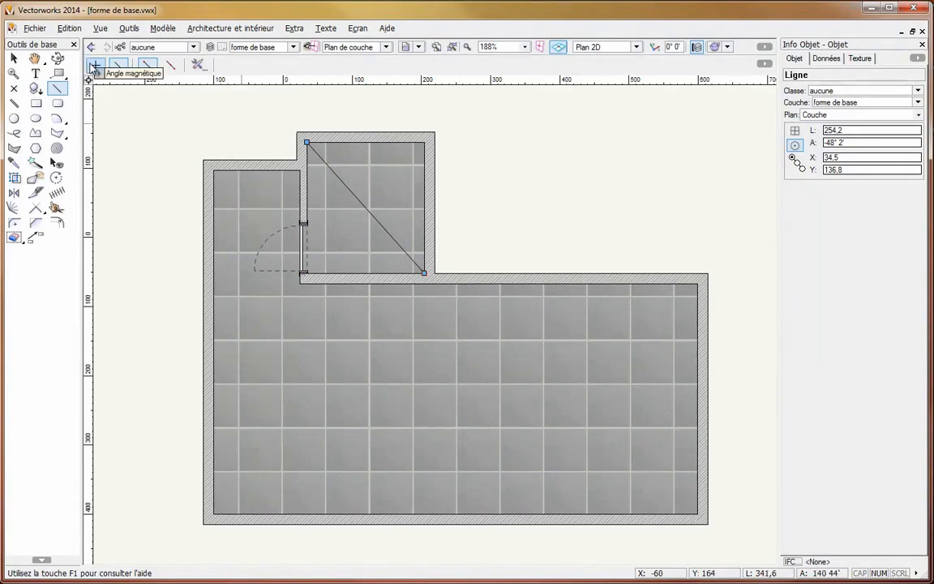
- With the line constrained to snap angles, draw a horizontal line from the diagonal's midpoint to the small room's right wall
click(95, 65)
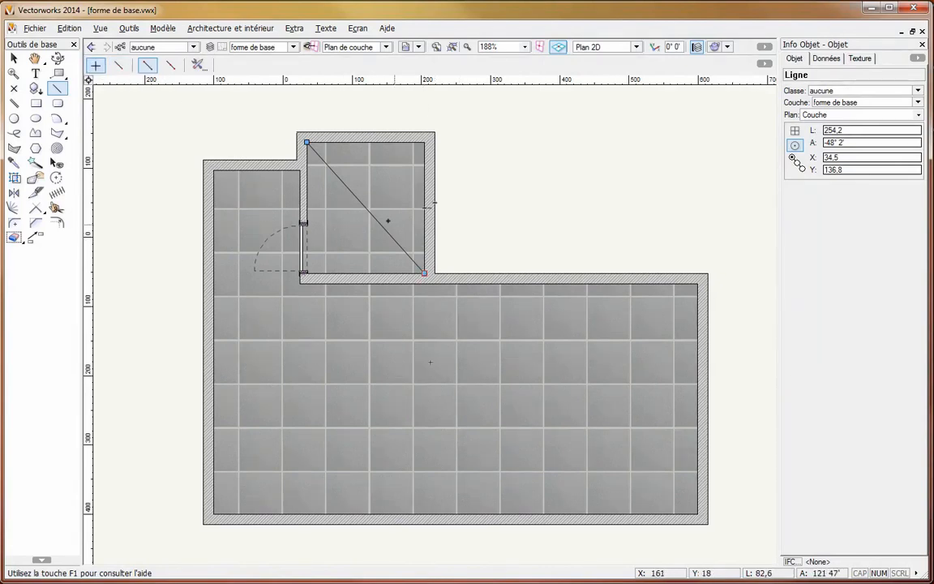
click(367, 208)
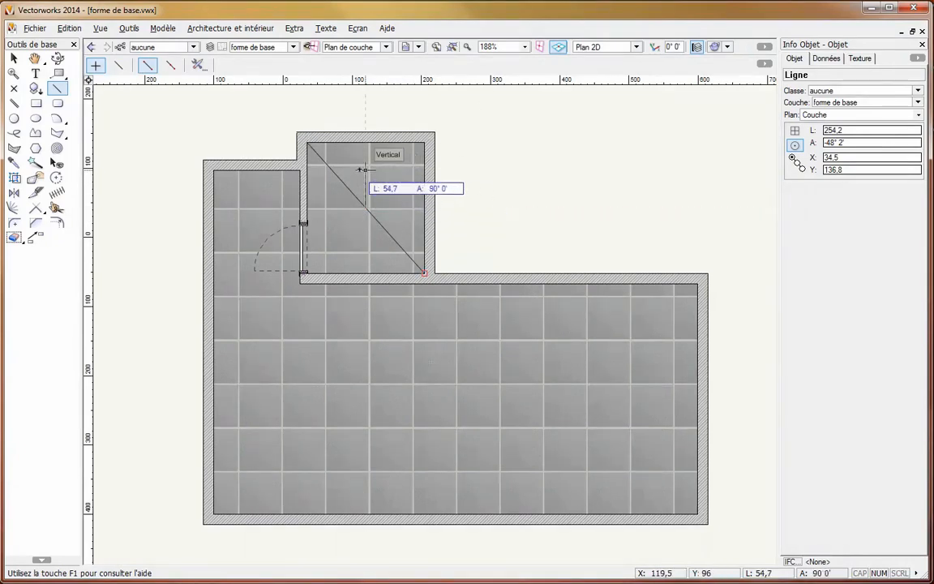
click(422, 208)
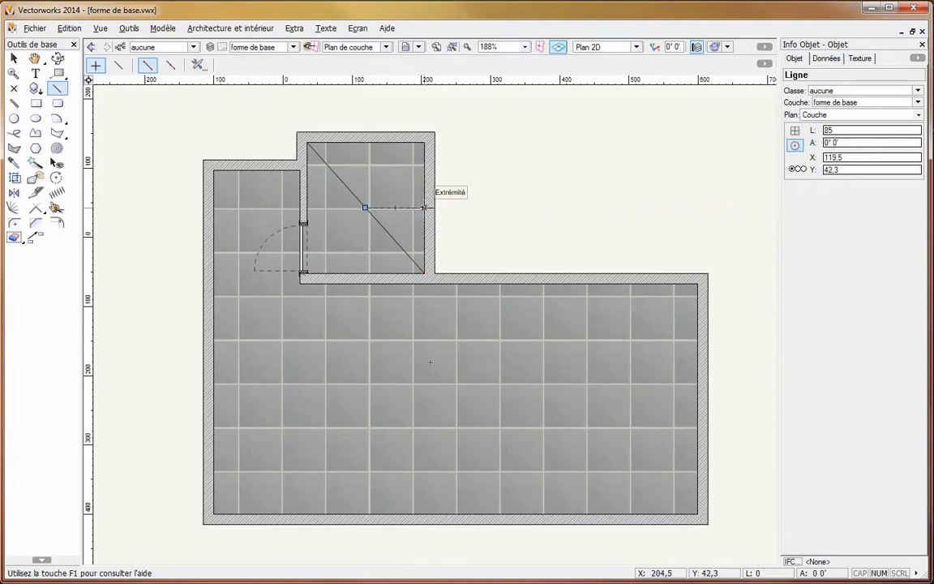
- Examine the predefined angles in the snapping preferences
click(296, 28)
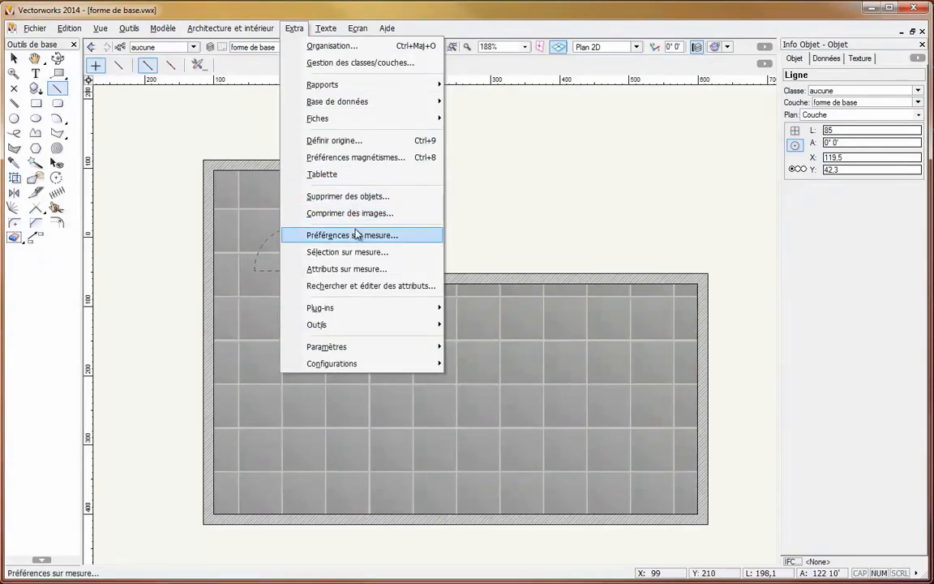
click(363, 158)
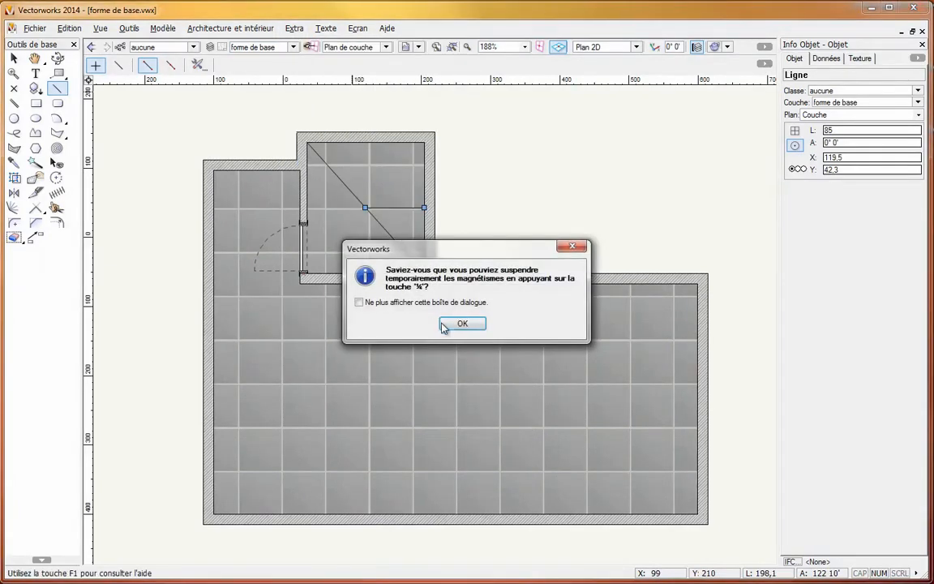
click(461, 323)
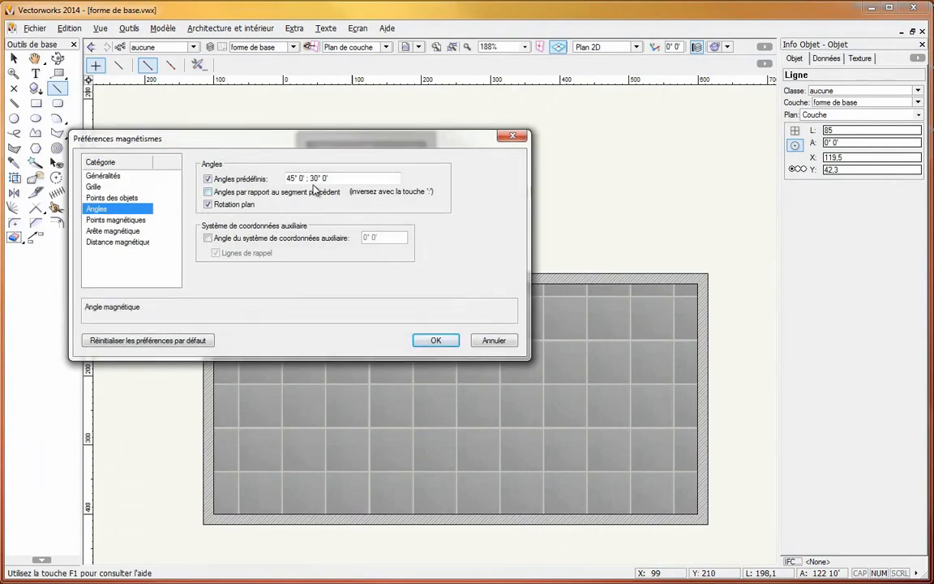
click(436, 339)
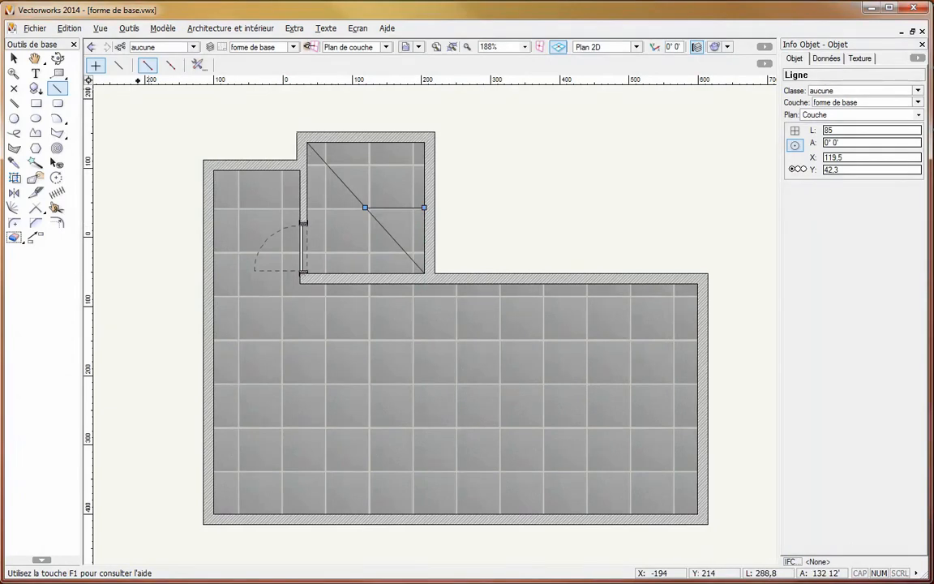
- Draw the small room's second diagonal with an unconstrained line built outward from the room's centre to its upper-right inner corner
click(119, 65)
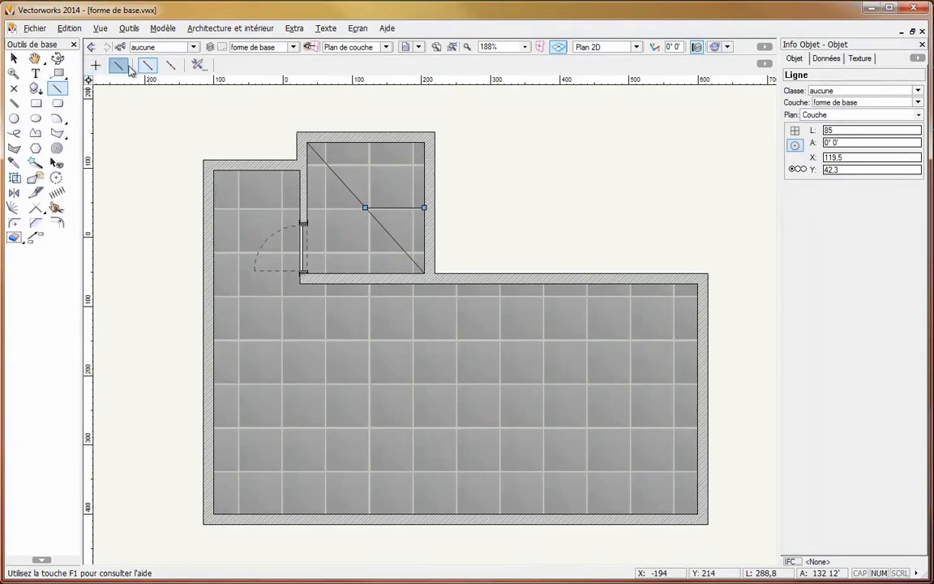
click(176, 68)
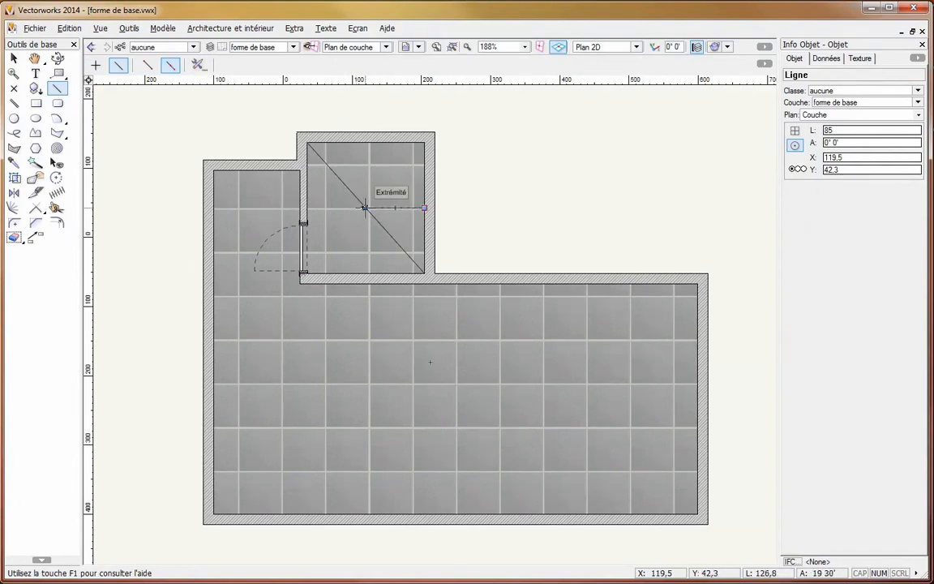
click(365, 208)
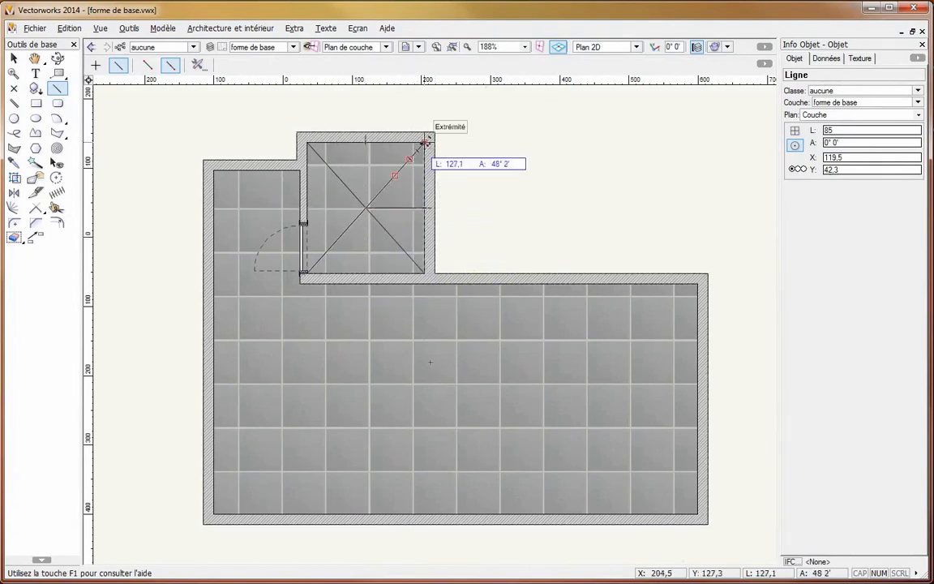
click(424, 142)
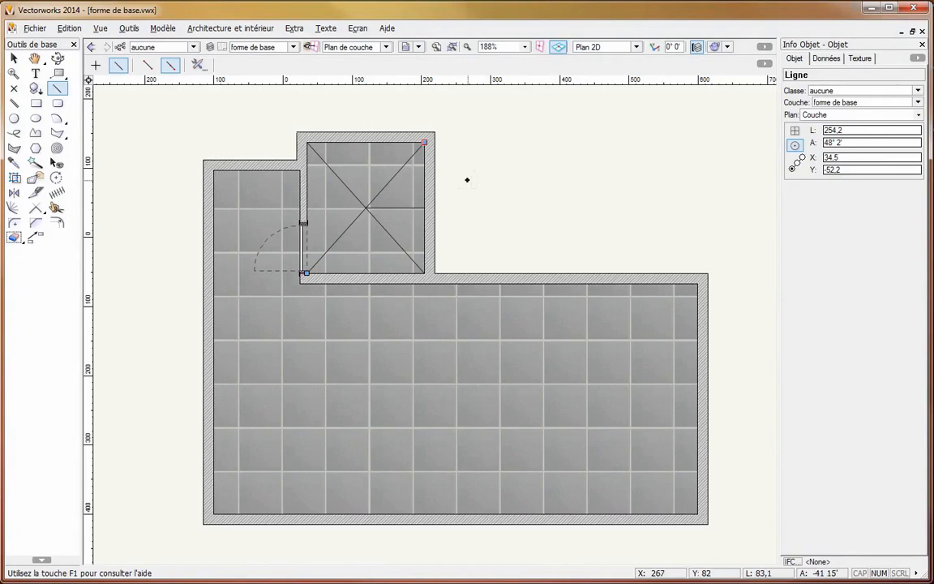
- Enable the Mode glisser-déposer preference and draw a vertical line from the small room's centre to the upper wall's midpoint
click(301, 33)
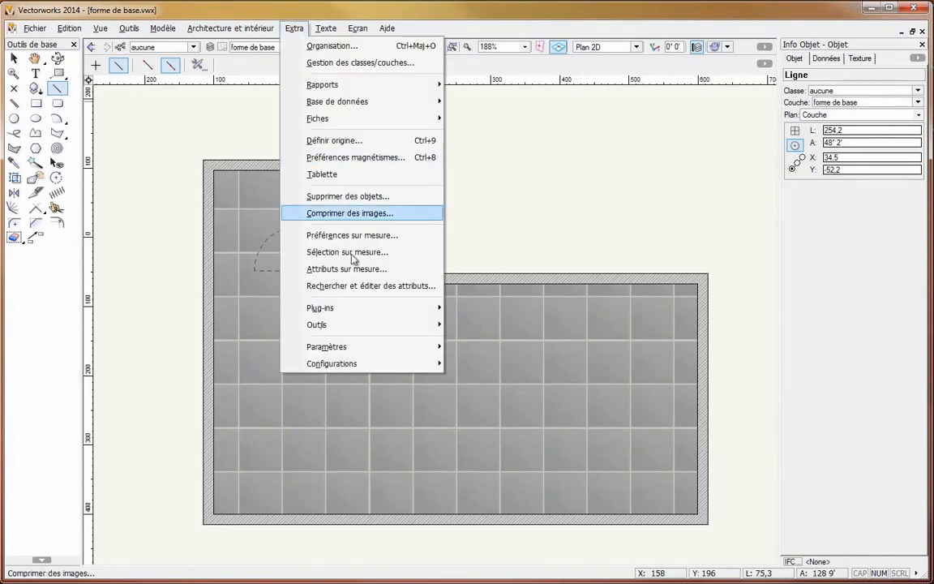
mouse_move(432, 349)
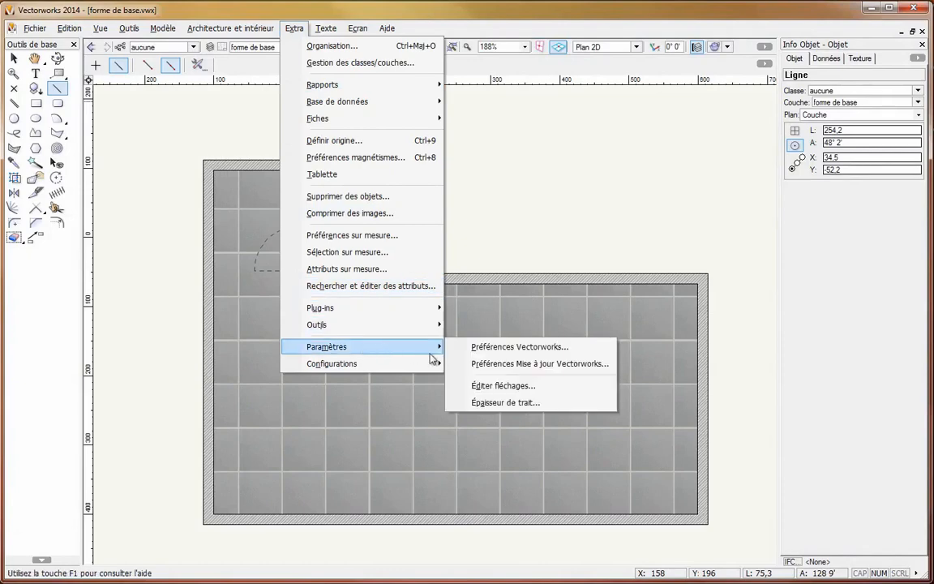
click(538, 353)
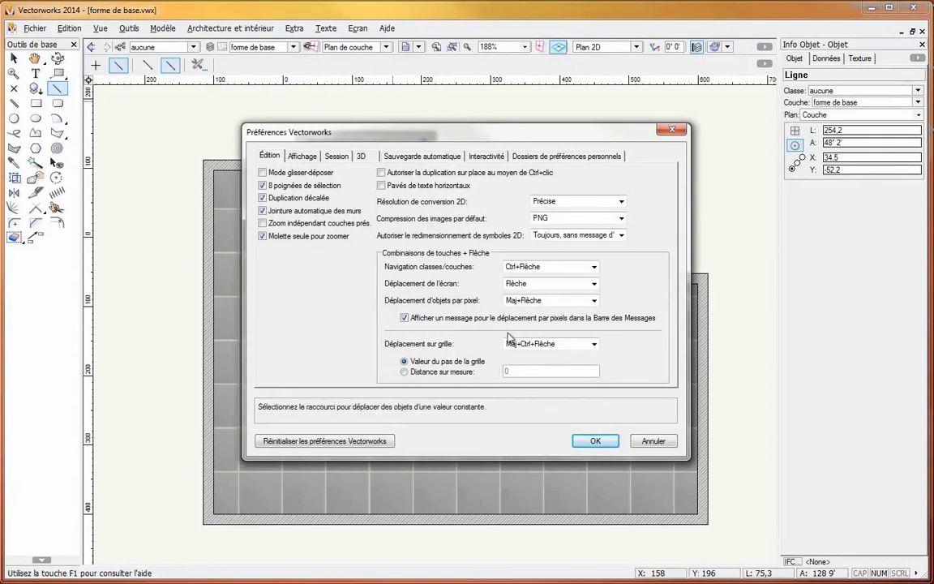
click(315, 173)
click(595, 441)
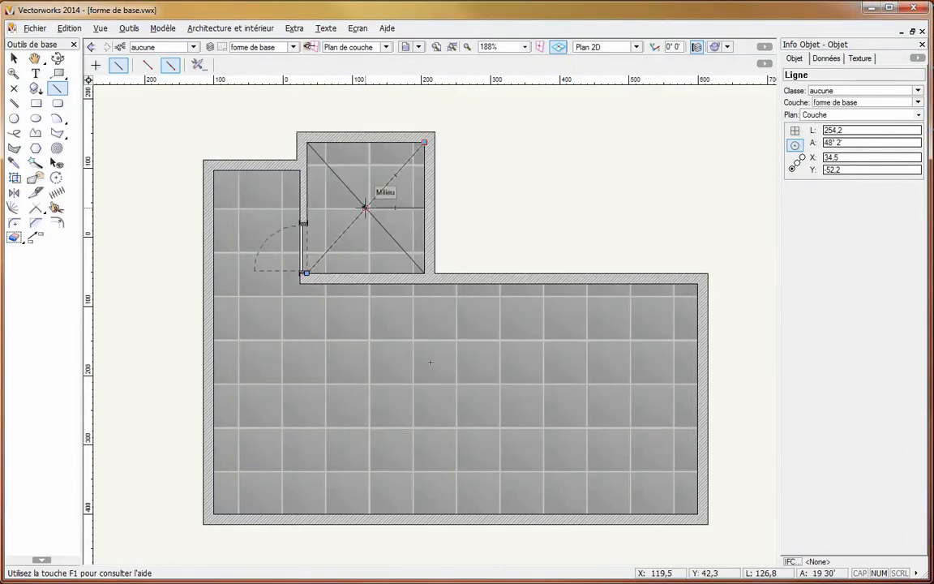
drag(365, 208, 365, 143)
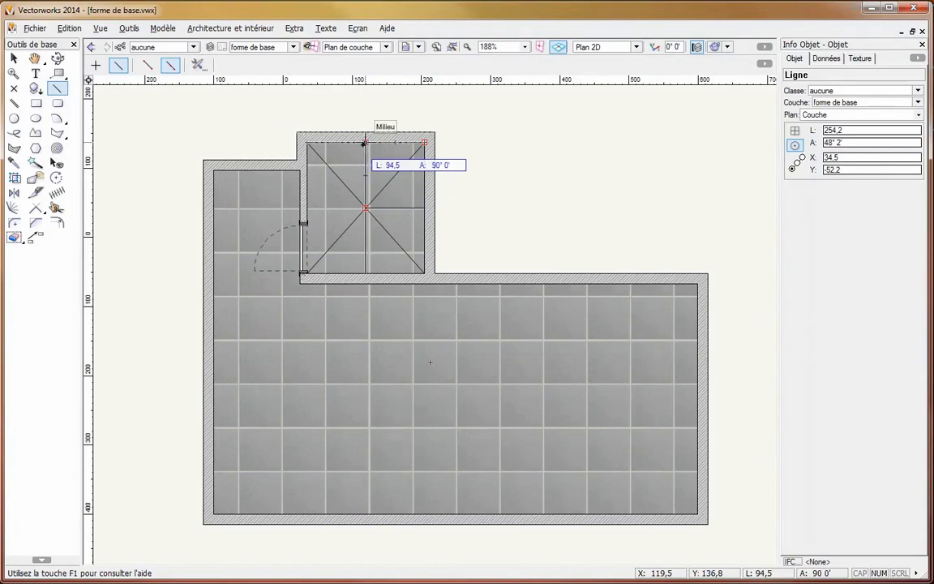
drag(365, 144, 365, 143)
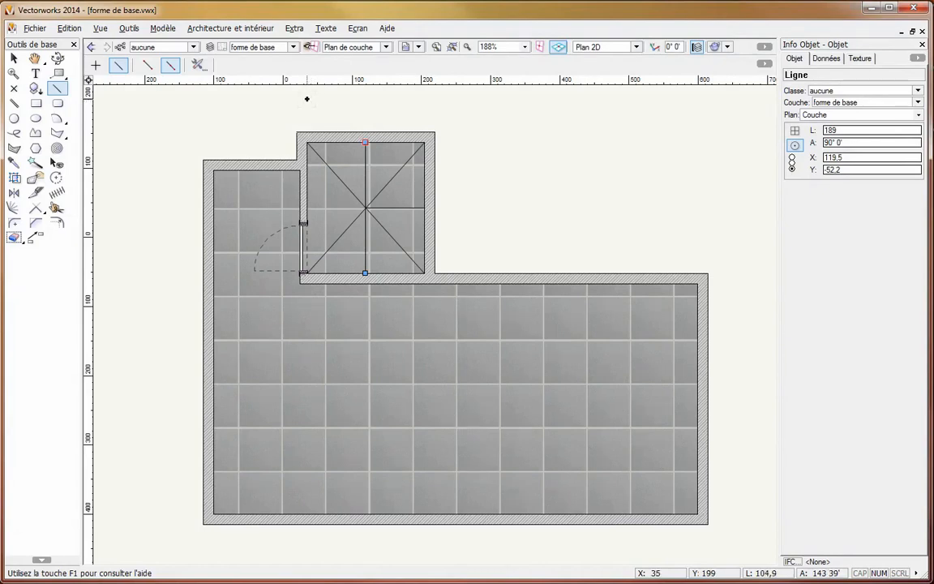
- Turn off the Mode glisser-déposer option in the Vectorworks editing preferences
click(292, 27)
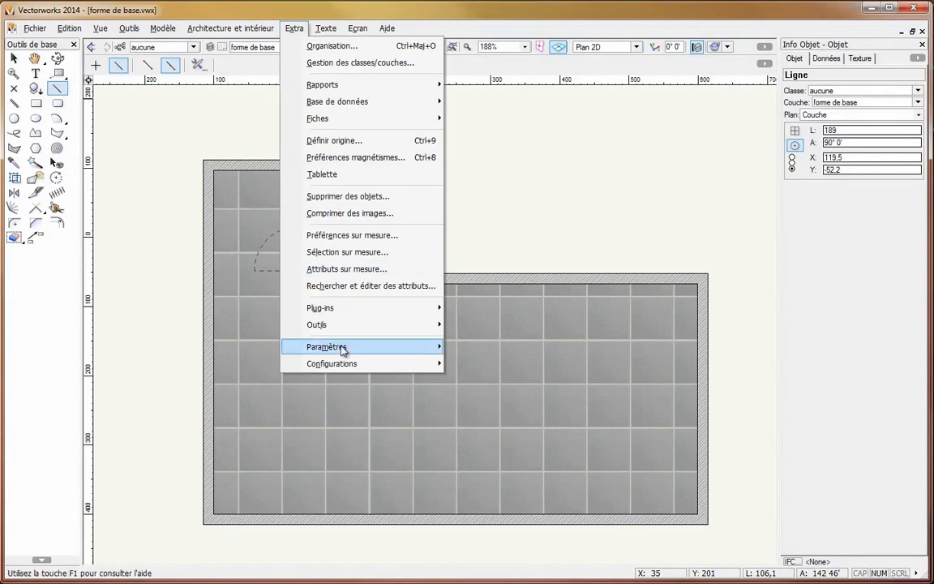
mouse_move(386, 347)
click(480, 347)
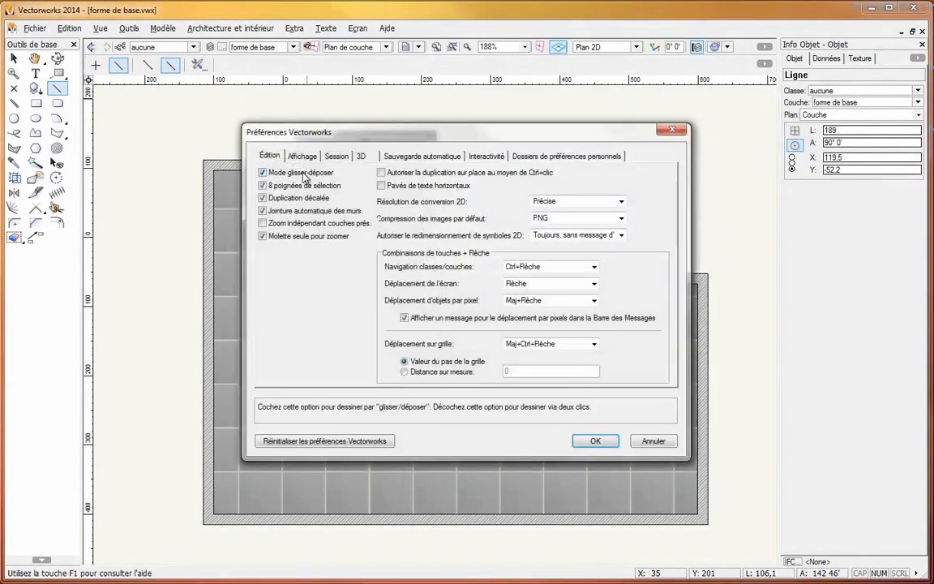
click(595, 440)
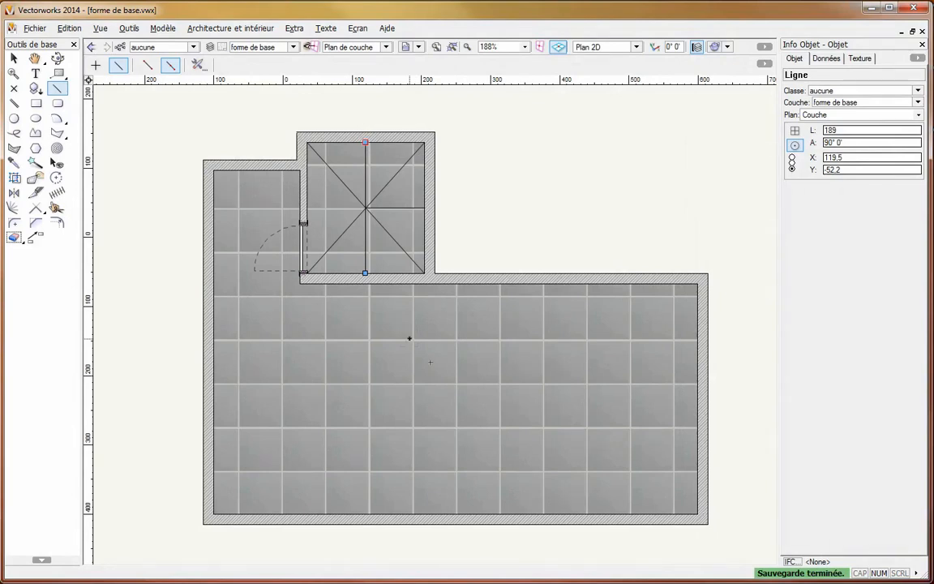
- Define a new line numerically in polar values, with a length of 200 and an angle of 135°
click(57, 87)
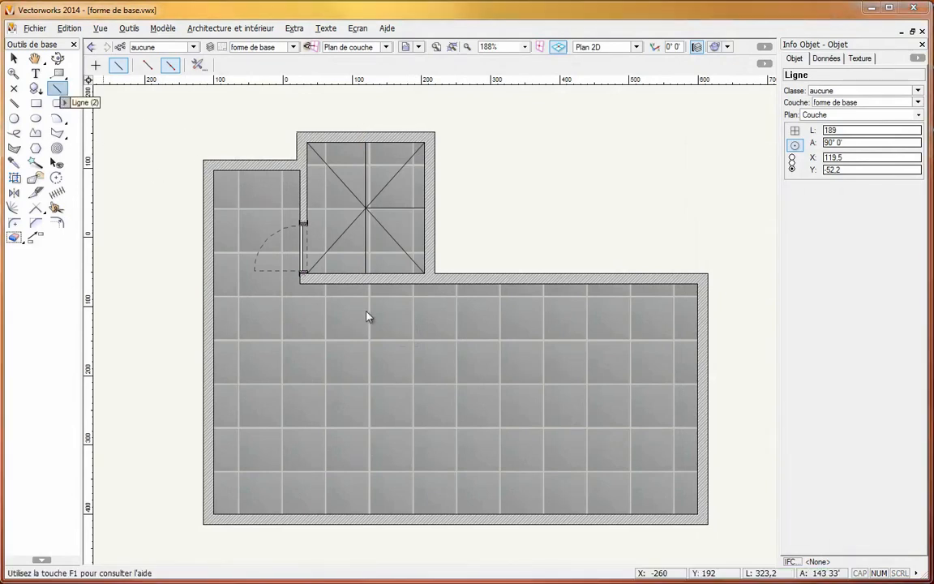
double_click(369, 317)
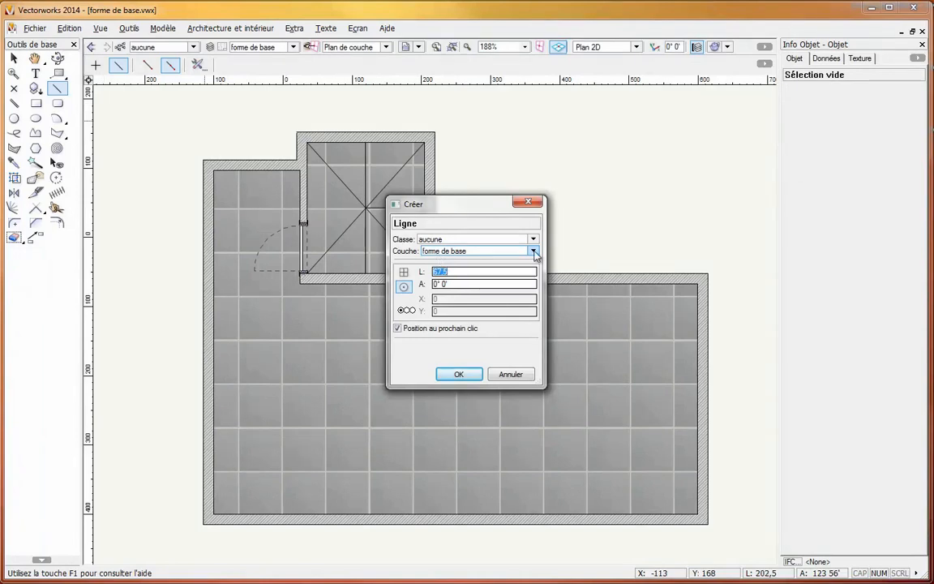
click(403, 272)
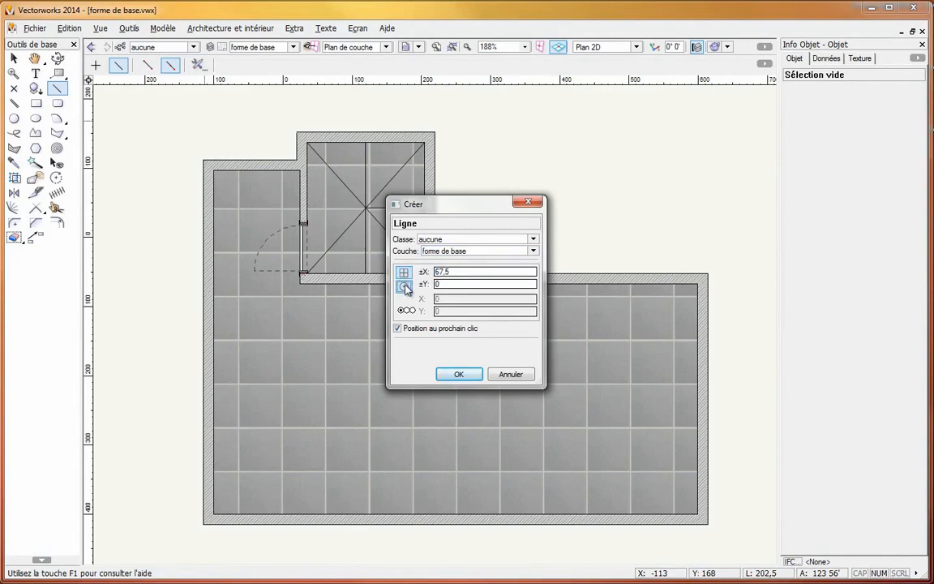
click(405, 286)
click(403, 272)
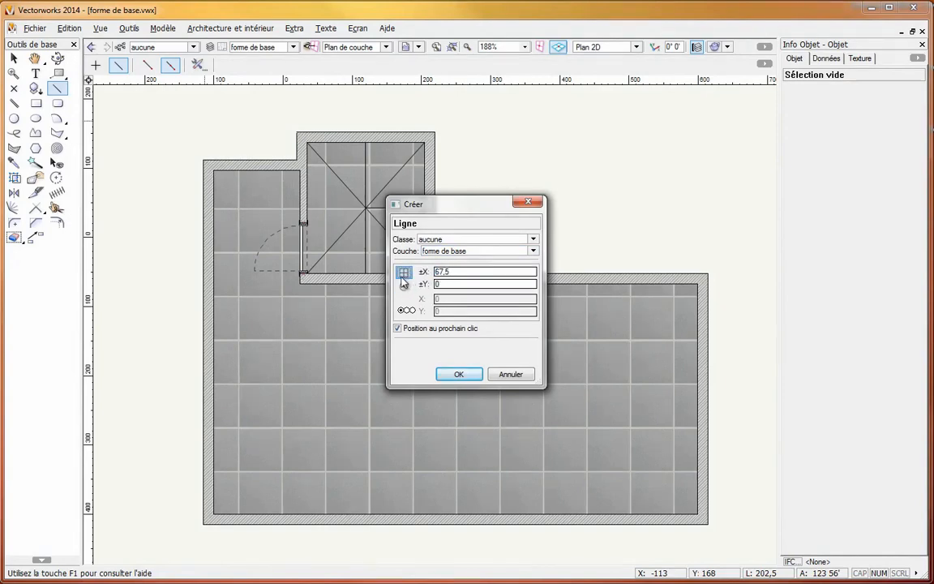
click(404, 286)
drag(461, 272, 416, 272)
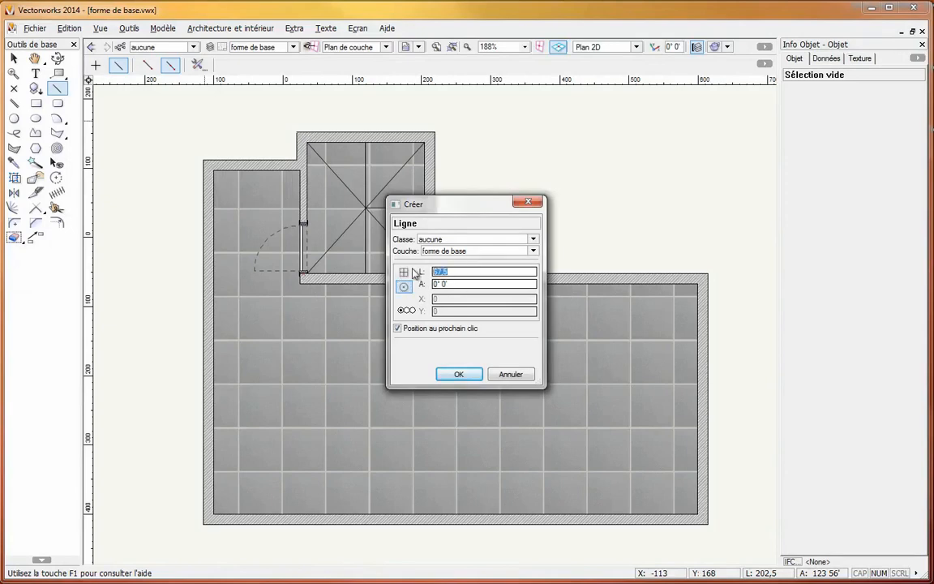
text(200)
drag(459, 284, 420, 285)
text(135)
- Create the line with its lower-right endpoint as reference at X -115, Y -415, without positioning it on the next click
click(407, 309)
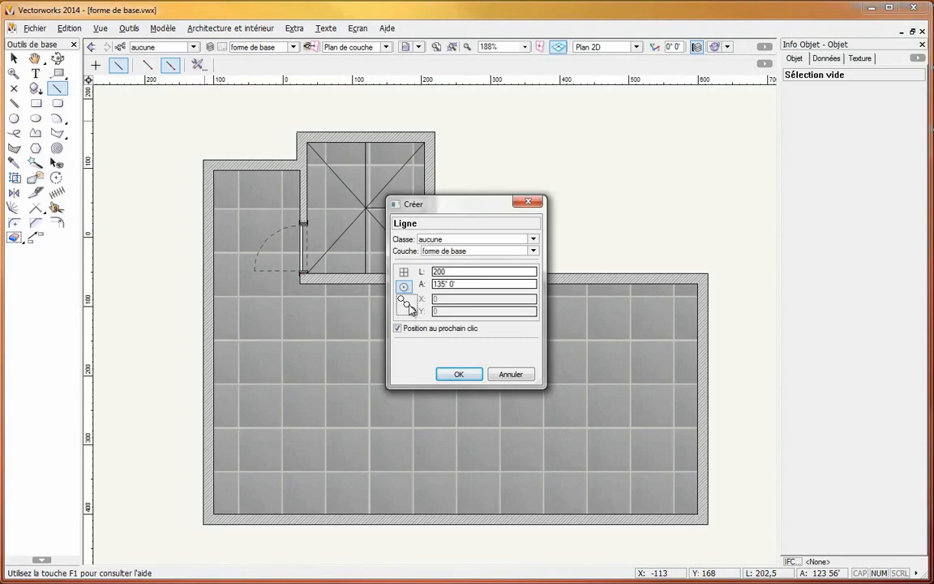
click(404, 302)
click(406, 305)
click(428, 327)
drag(442, 300, 421, 300)
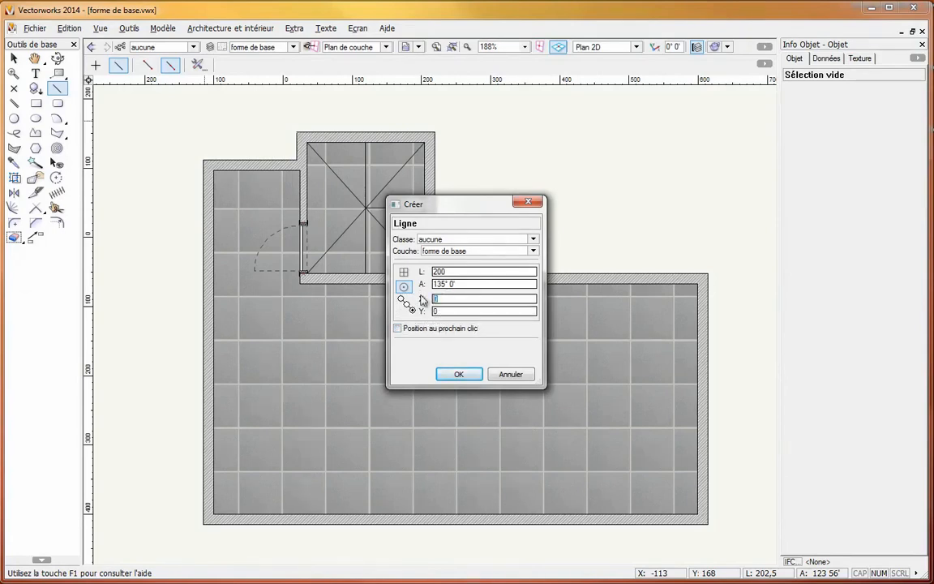
text(-115)
drag(441, 311, 429, 313)
text(-415)
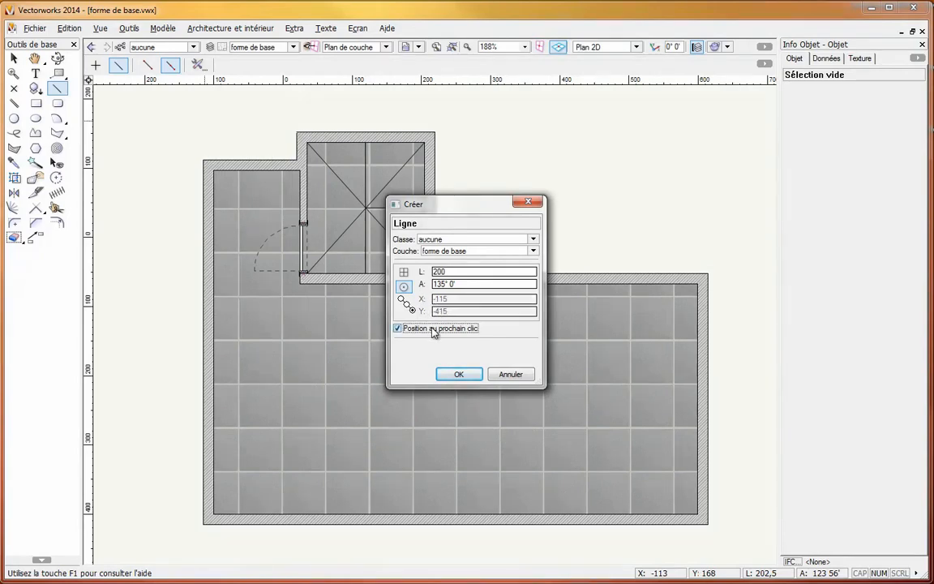
click(434, 328)
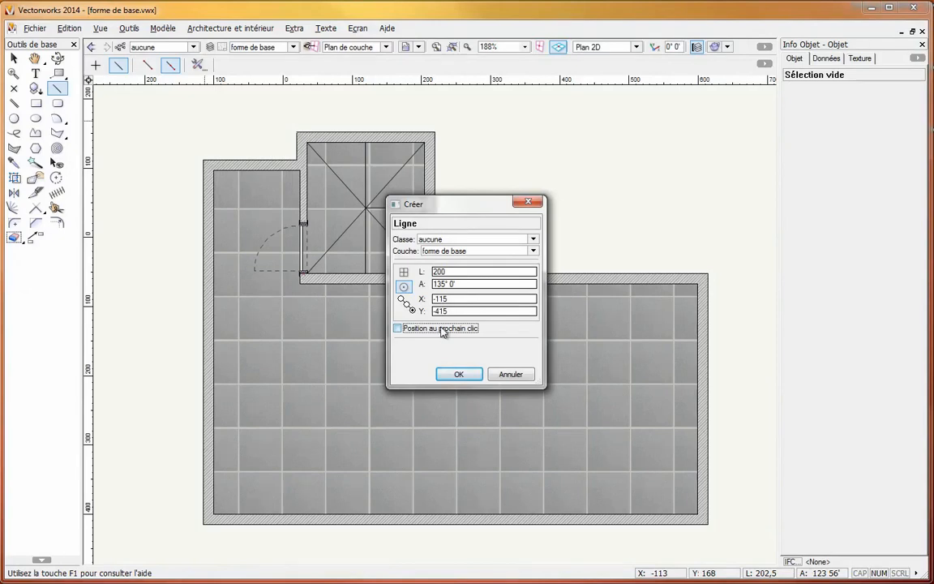
click(458, 374)
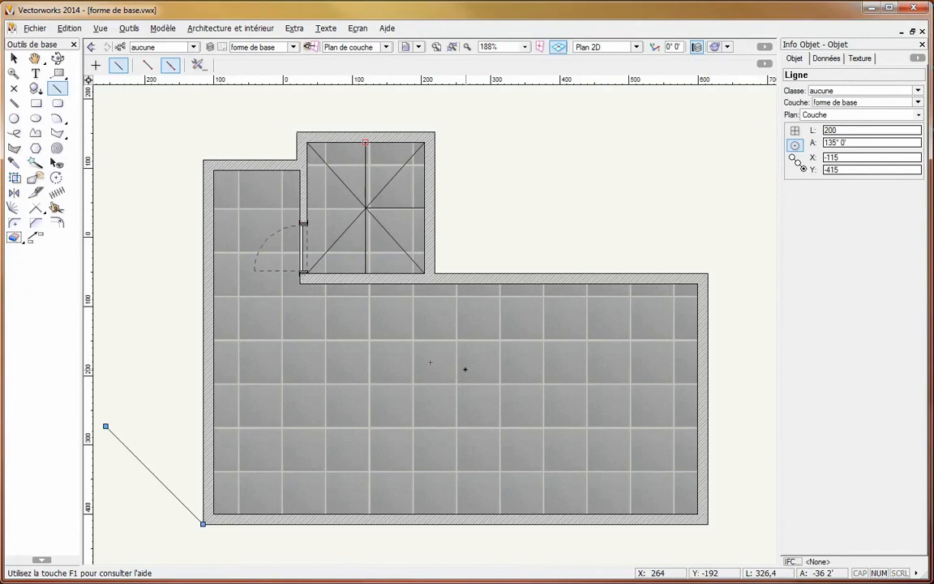
- Create another line of length 200 at 135° with Position au prochain clic enabled, placing its endpoint on the left wall's outer face at X -115, Y -313
double_click(57, 89)
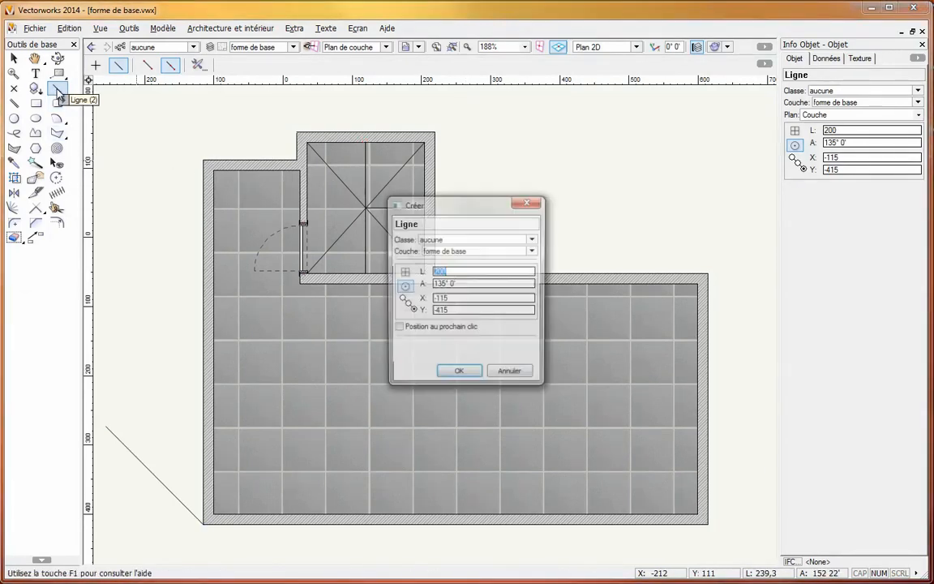
click(397, 328)
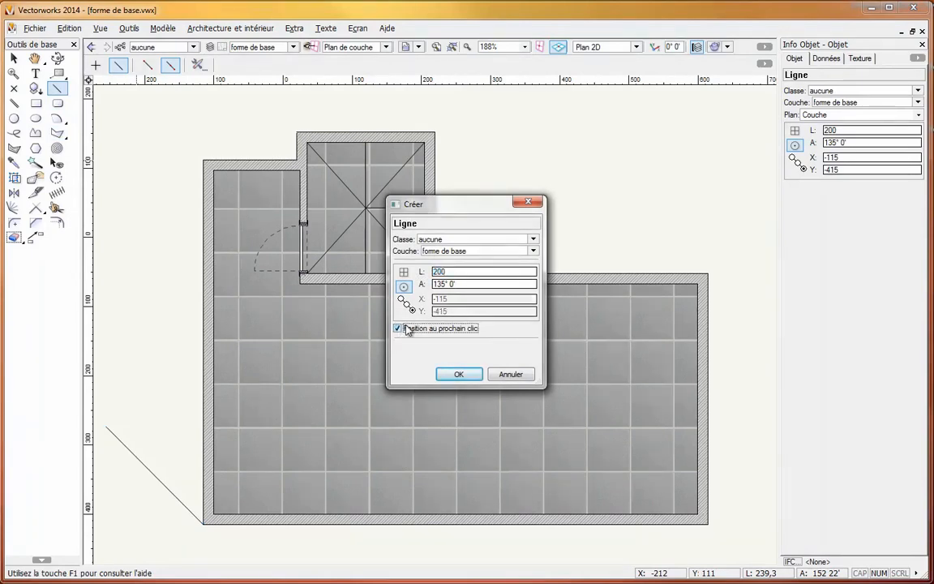
click(461, 374)
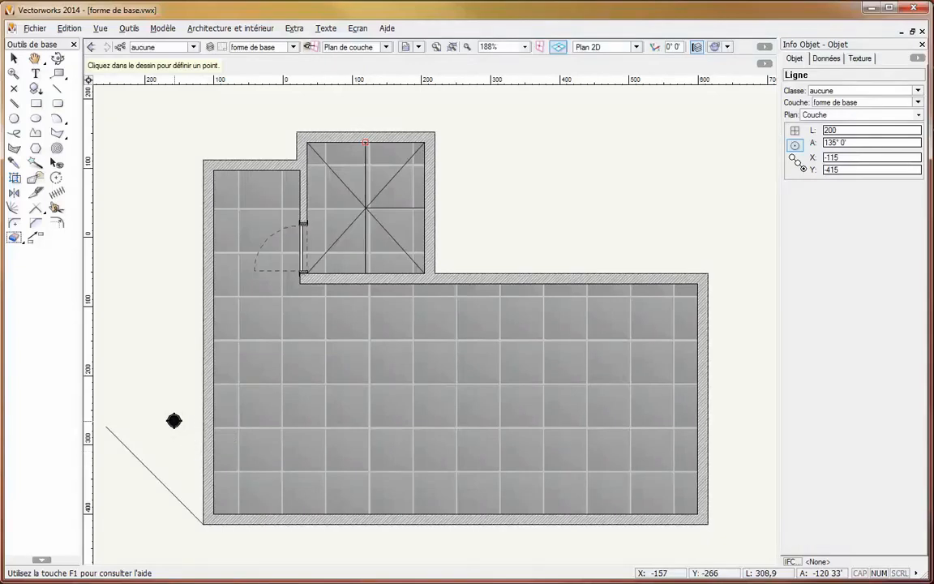
click(201, 454)
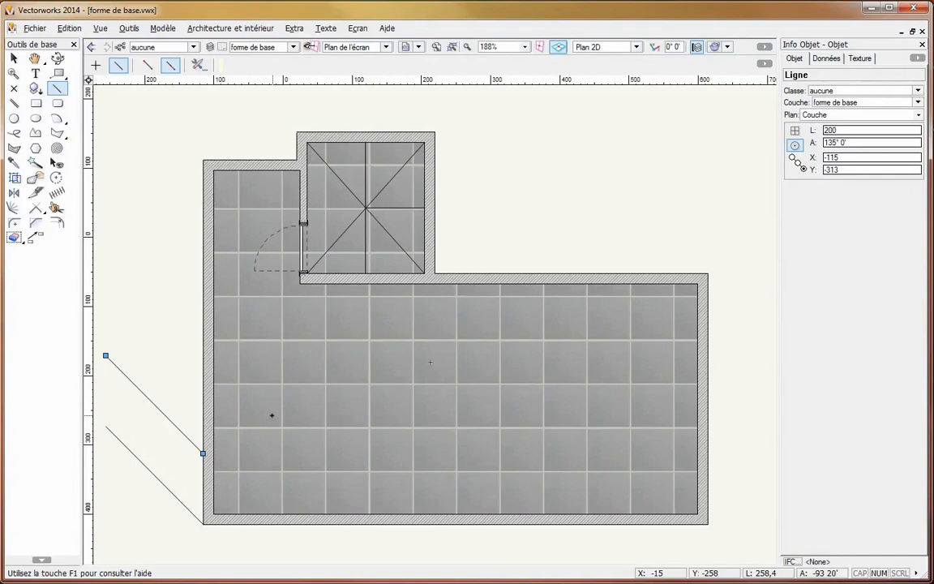
- Compare the working planes of the two numerically created lines in the Iso gauche view, and return to Plan 2D with nothing selected
click(612, 47)
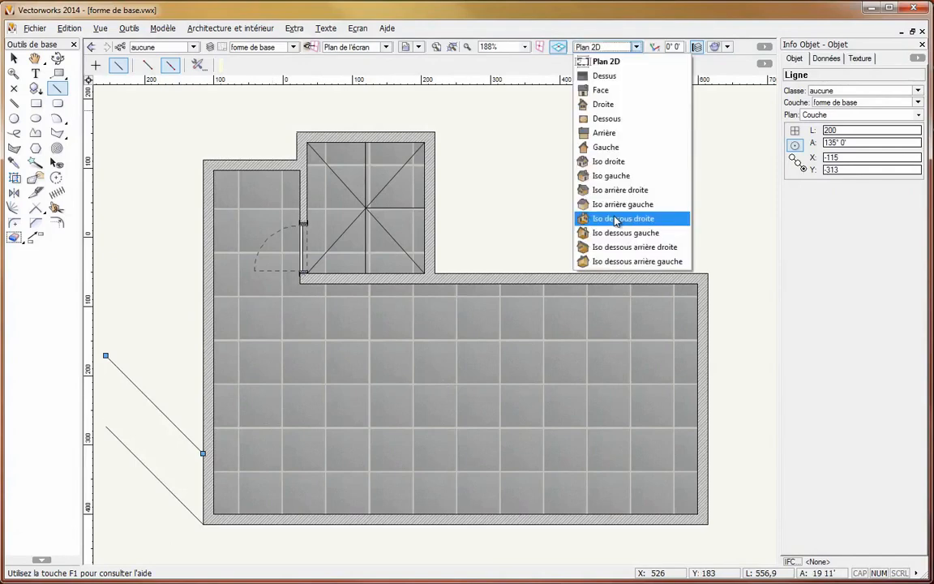
click(606, 176)
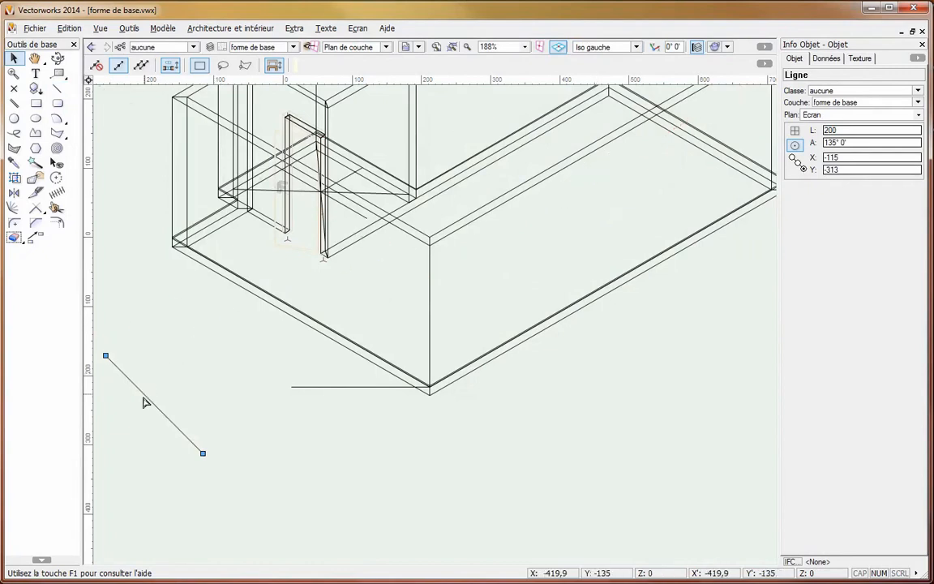
click(319, 388)
click(319, 388)
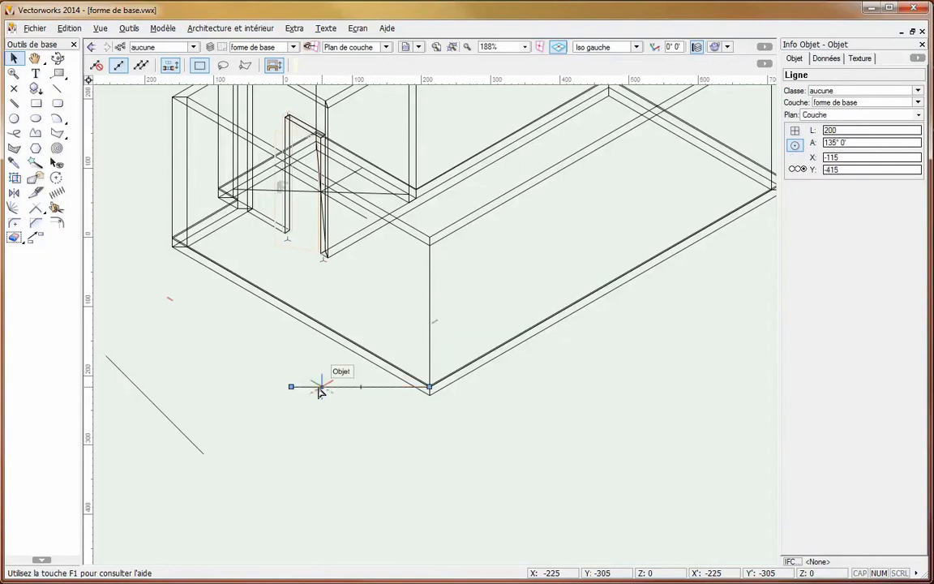
click(156, 400)
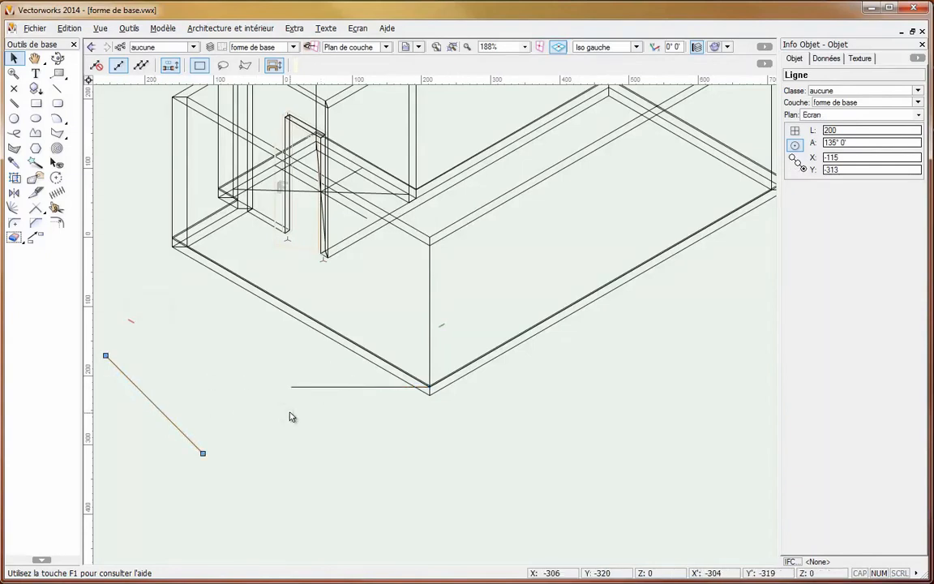
click(635, 47)
click(615, 62)
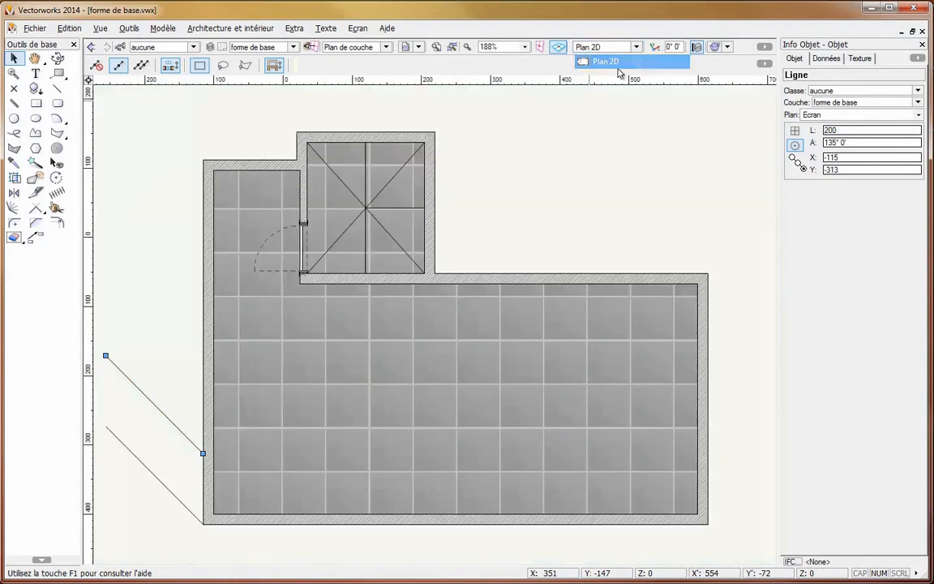
click(557, 199)
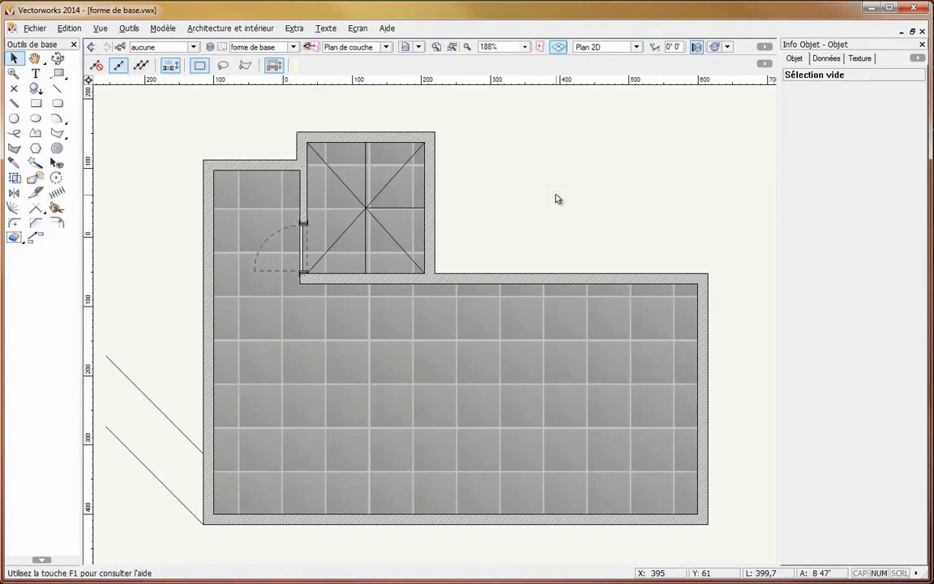
- Draw a 120 by 120 square corner to corner in the right half of the large room with the Rectangle tool
click(37, 104)
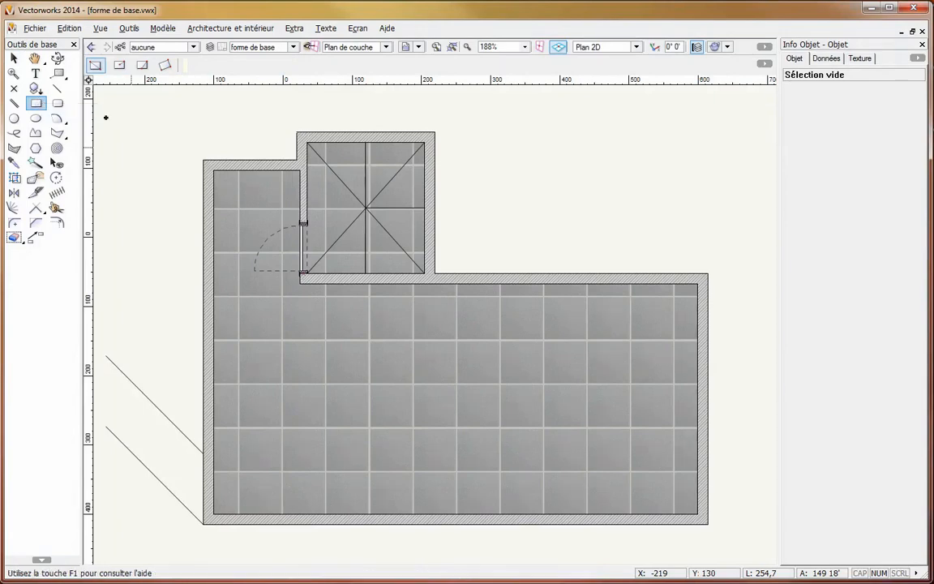
click(96, 65)
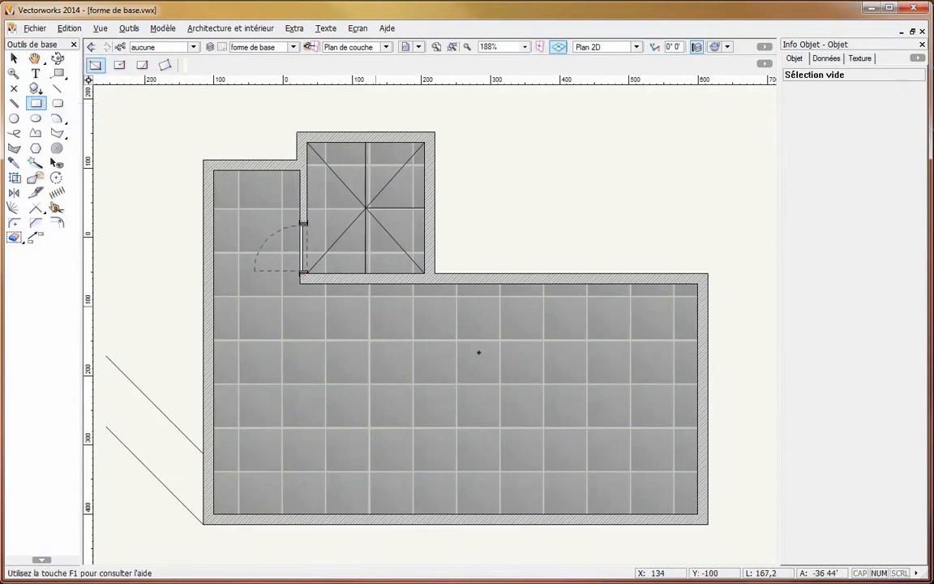
click(482, 342)
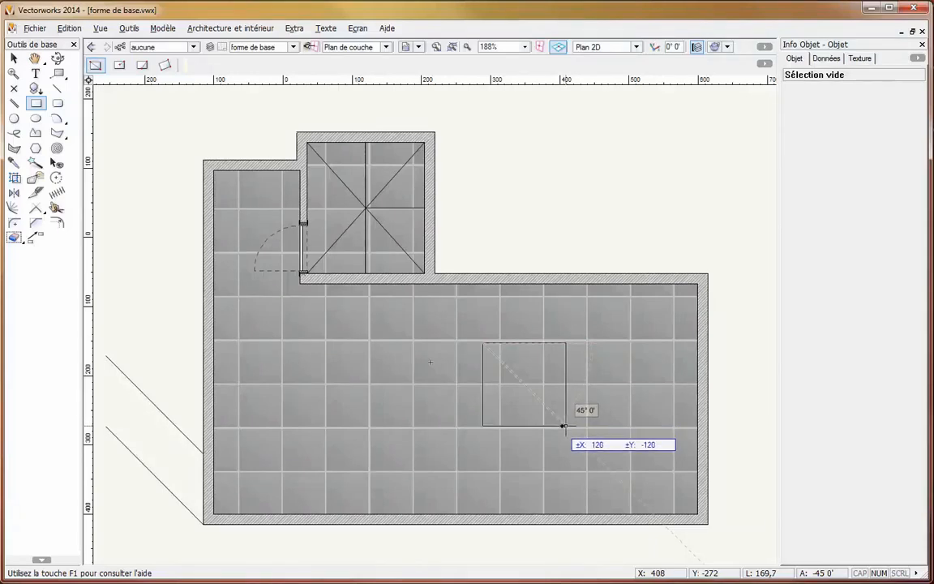
click(565, 425)
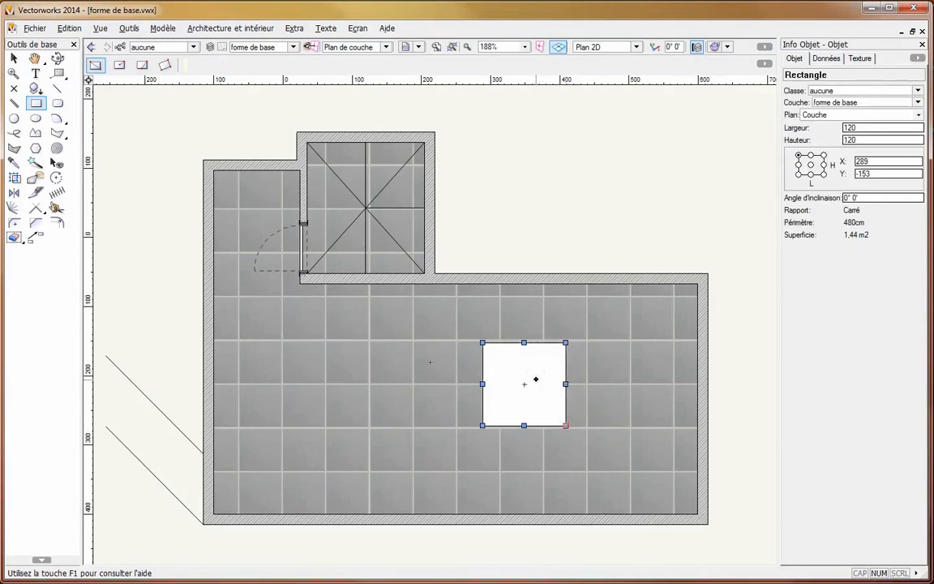
- Draw a 60 by 60 square above the large square, starting midway between its upper-left corner and the midpoint of its upper edge
click(484, 343)
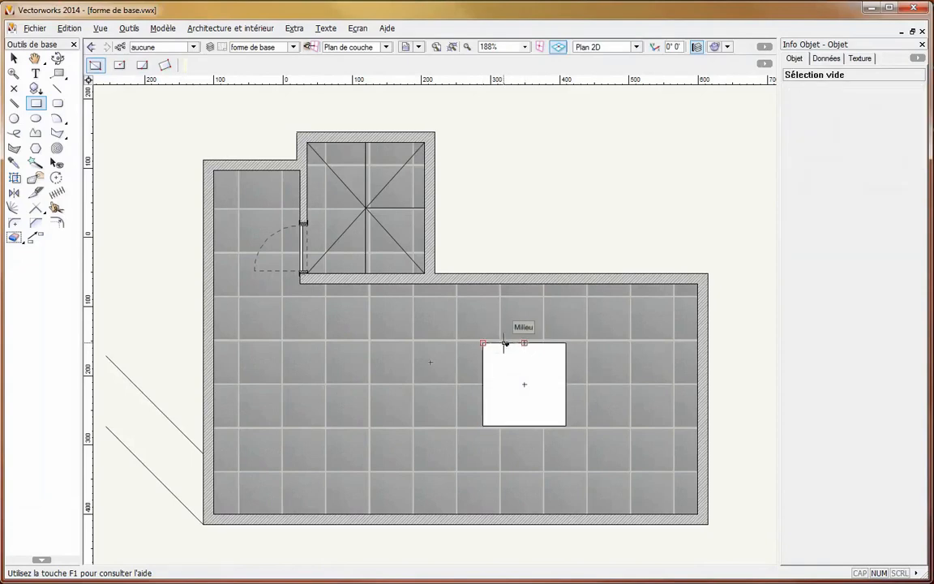
click(505, 343)
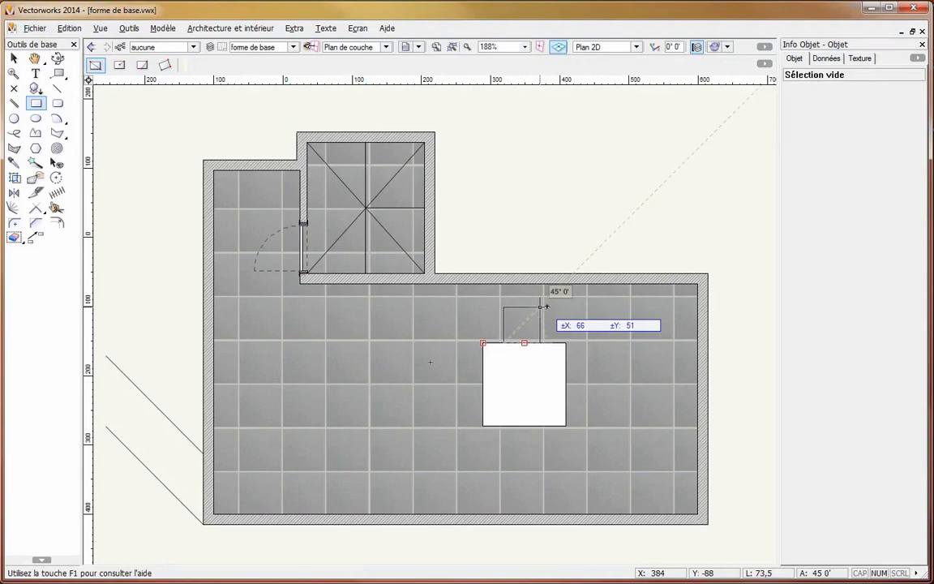
key(Tab)
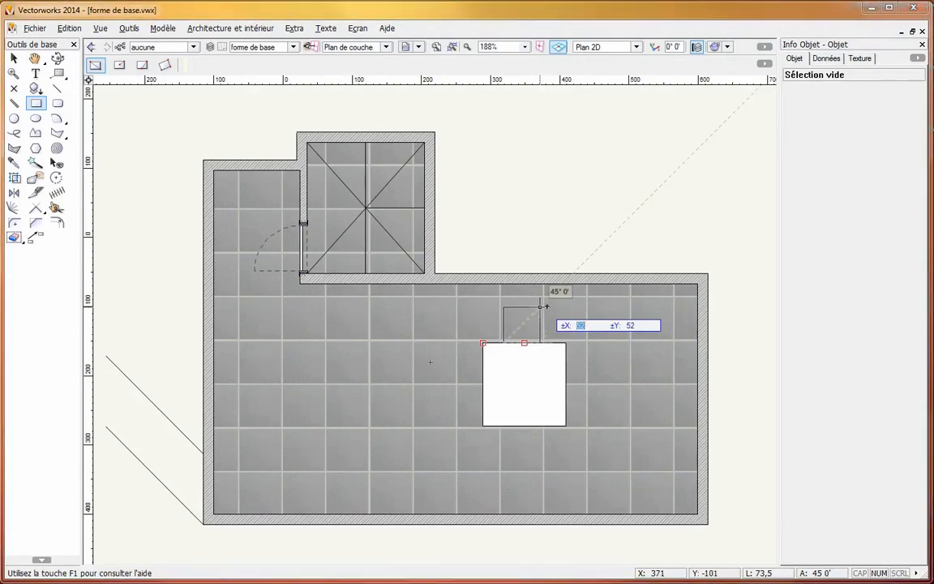
key(Tab)
key(Tab)
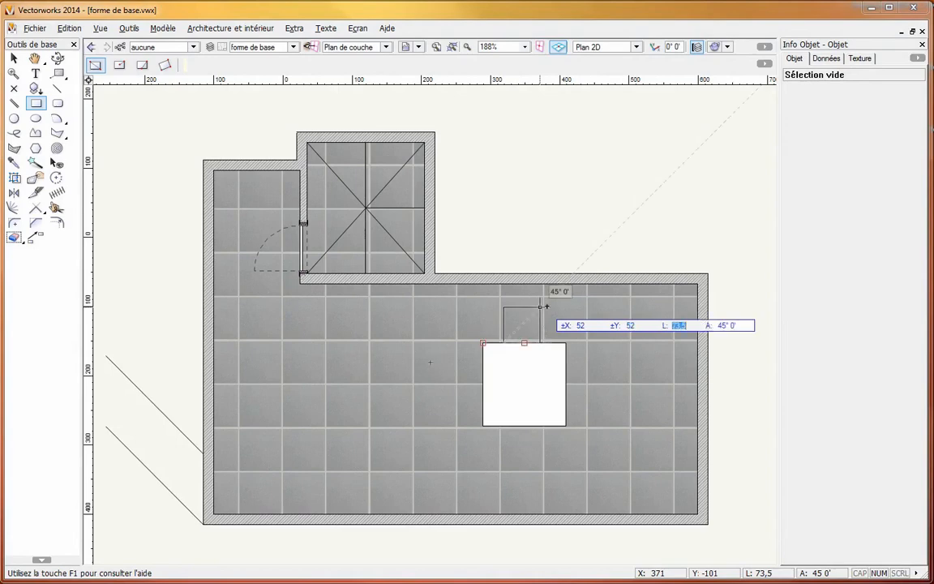
key(Tab)
key(Tab)
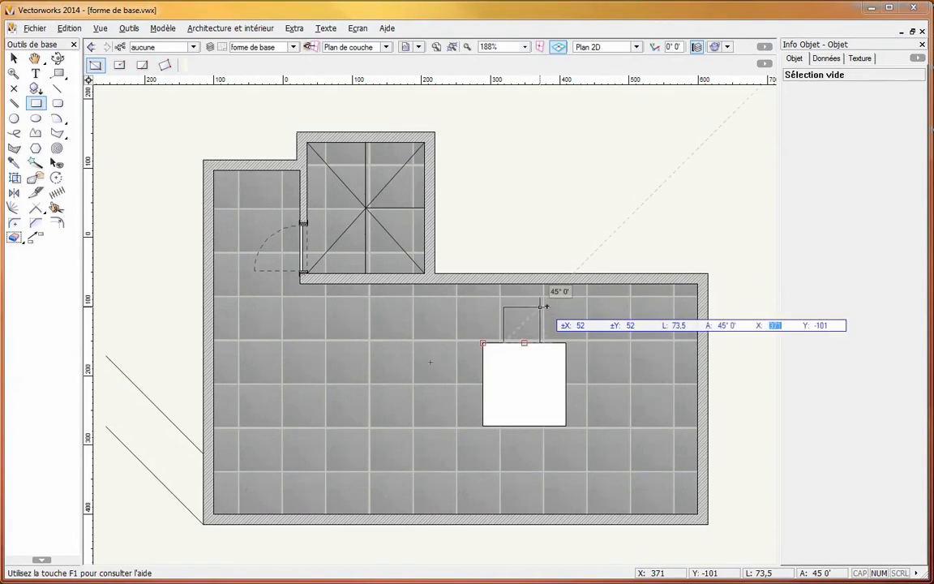
key(Tab)
key(Tab)
text(60)
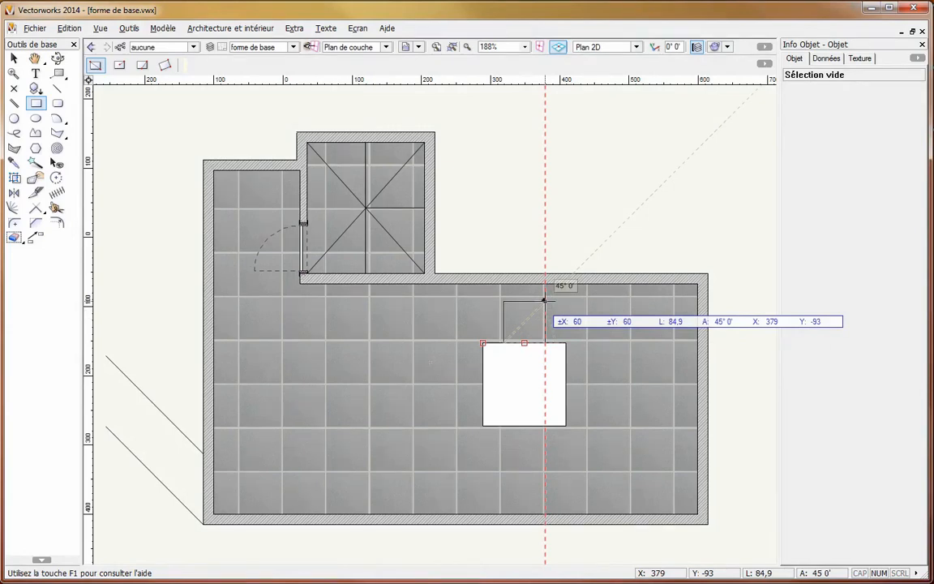
click(544, 300)
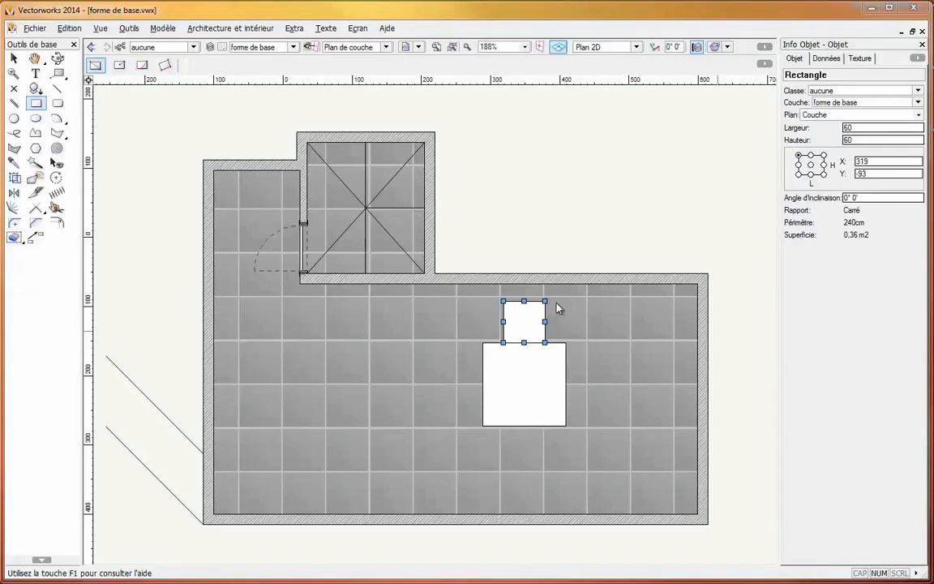
- Draw a rotated square inside the 120 square with the rotated rectangle mode, through the midpoints of its upper, left and lower edges
click(119, 67)
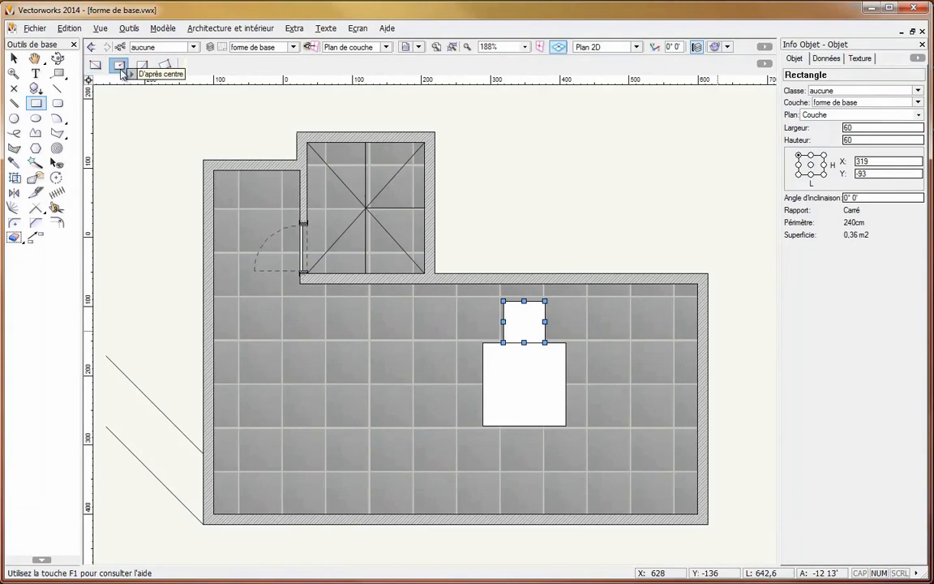
click(142, 66)
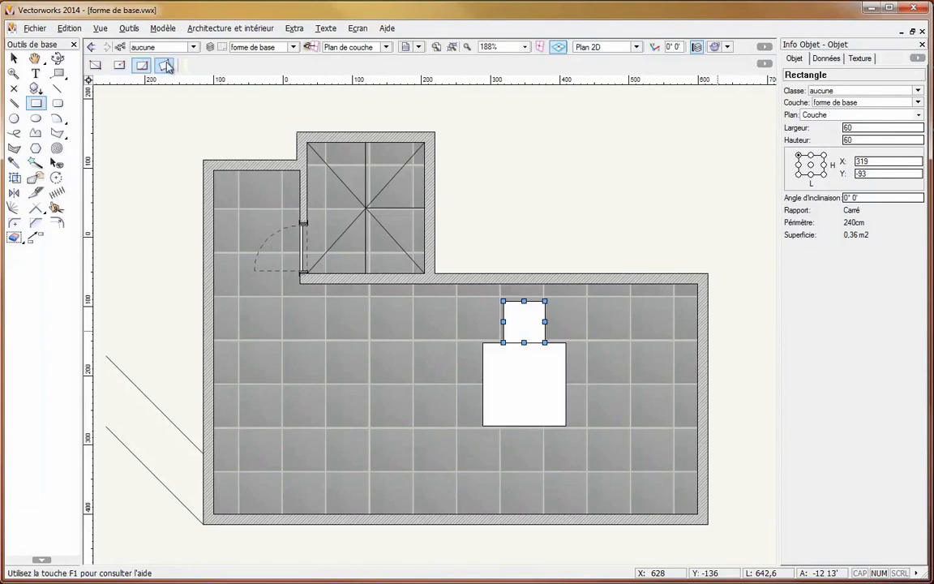
click(166, 66)
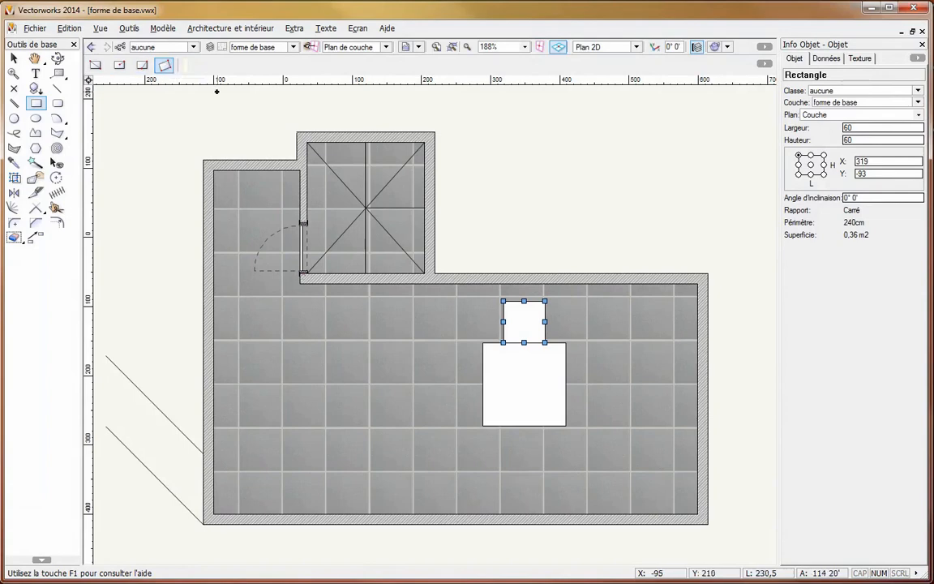
click(524, 342)
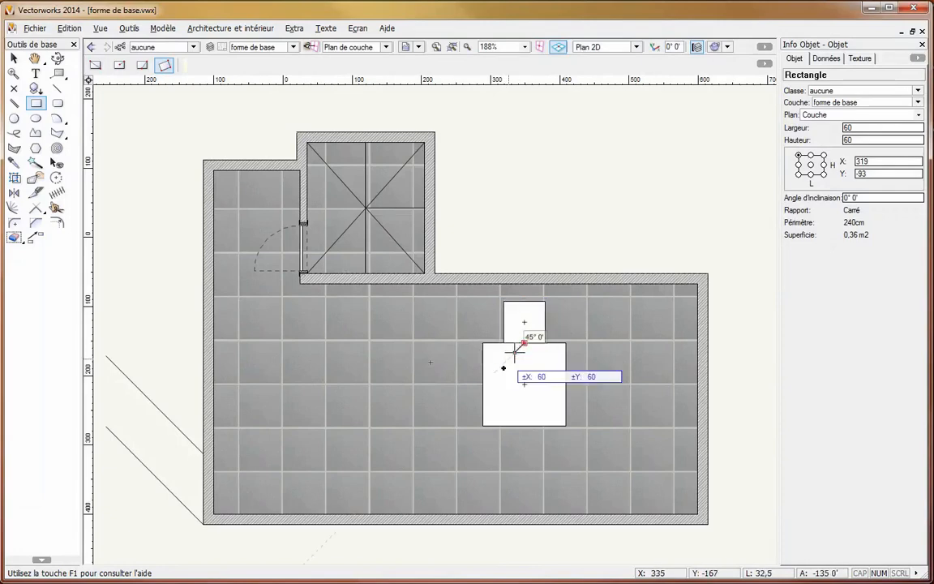
click(483, 384)
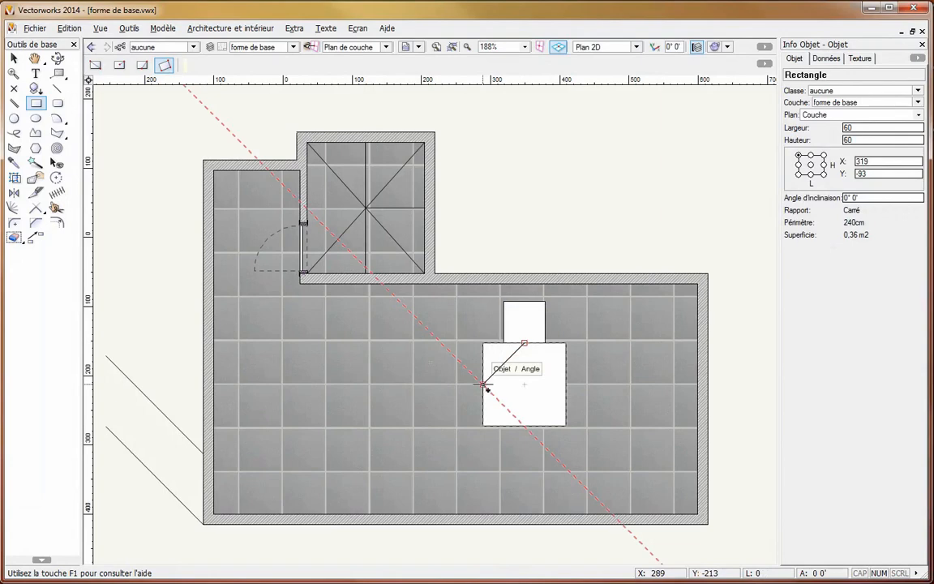
click(523, 423)
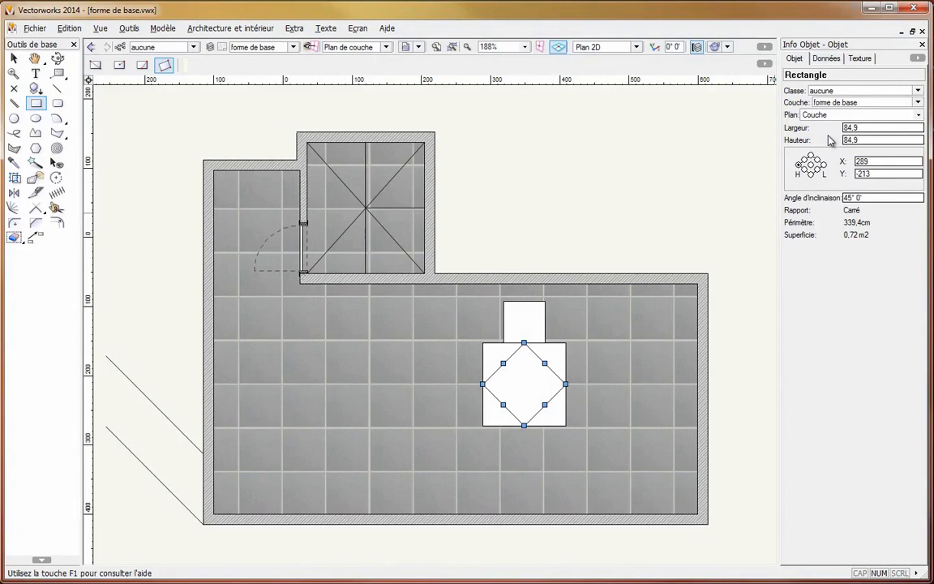
- Resize the rotated square about its centre to a width of 60 and, by subtracting 24,9, a height of 60
click(811, 166)
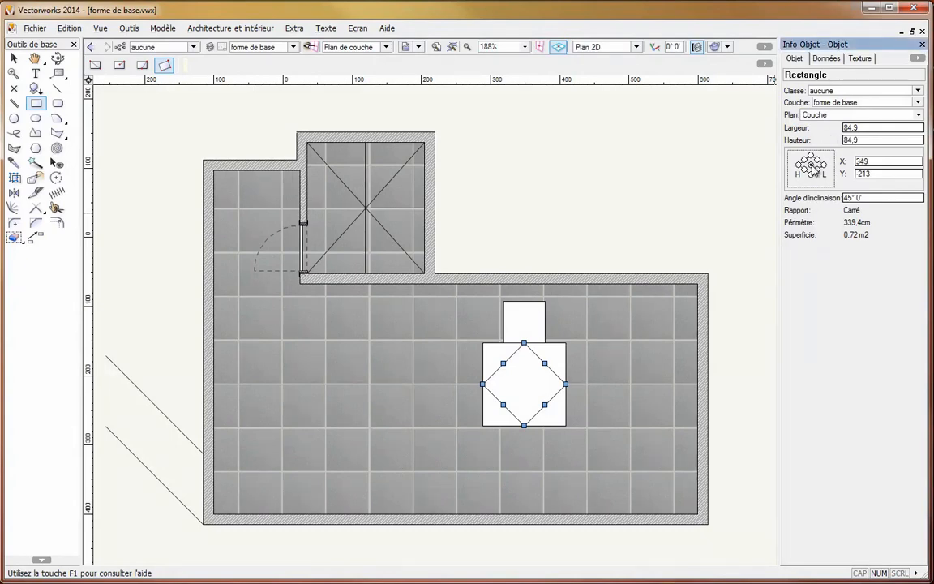
double_click(849, 128)
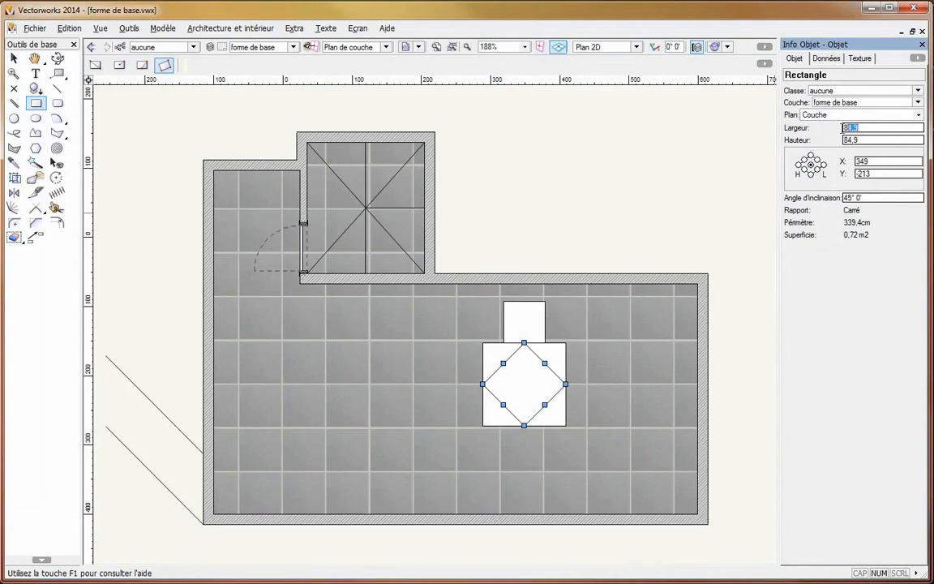
text(60)
key(Tab)
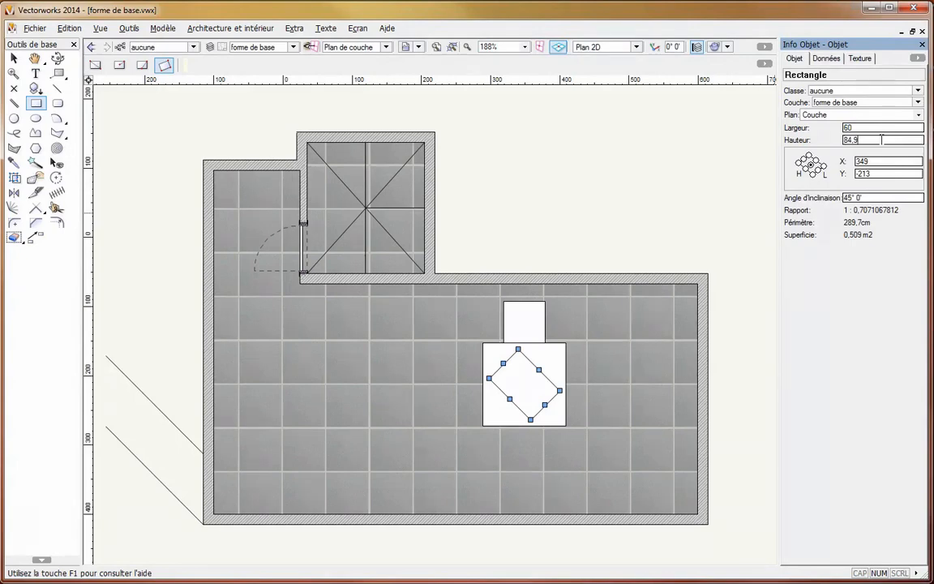
text(-24,9)
key(Return)
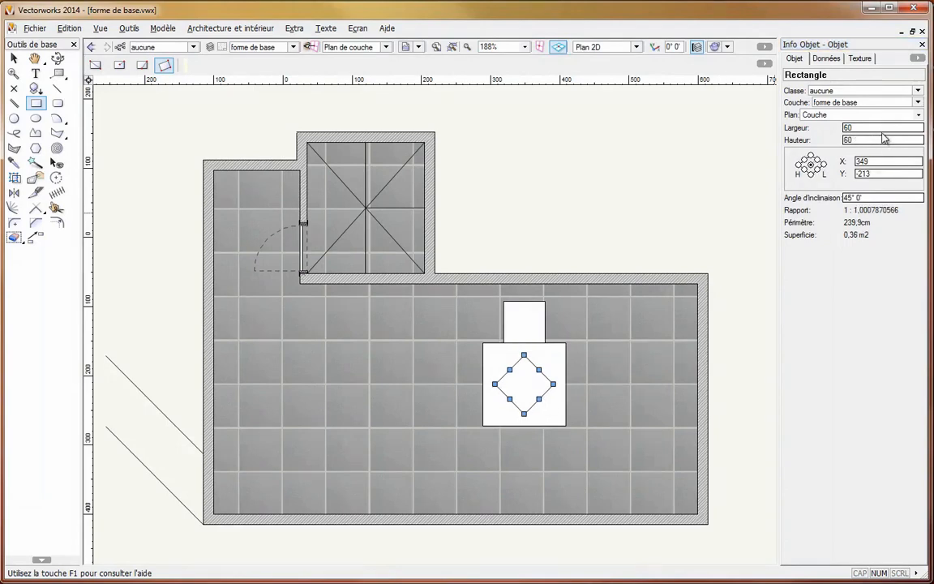
- Enlarge the rotated square to 70 by 70 by adding 10 to both its width and its height
click(873, 128)
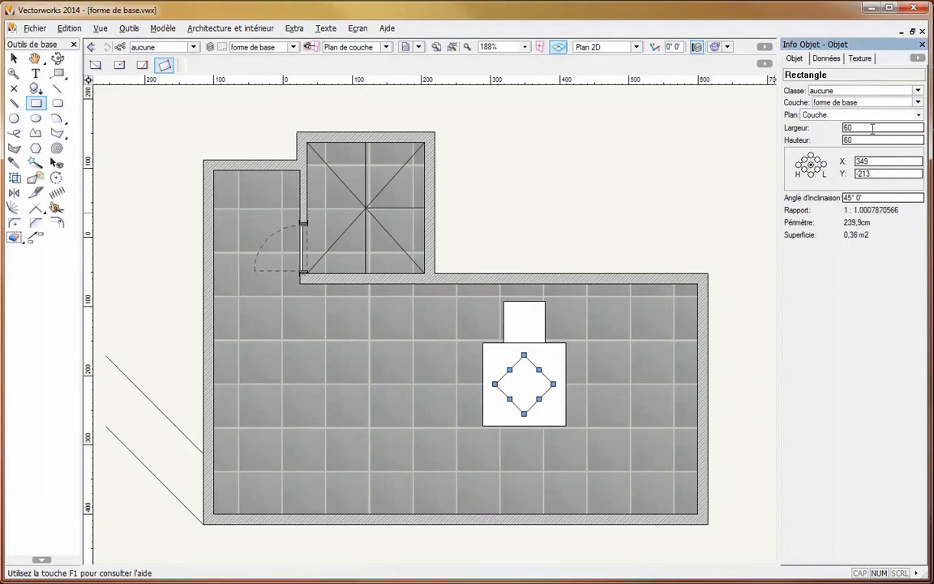
text(+10)
key(Tab)
text(60+10)
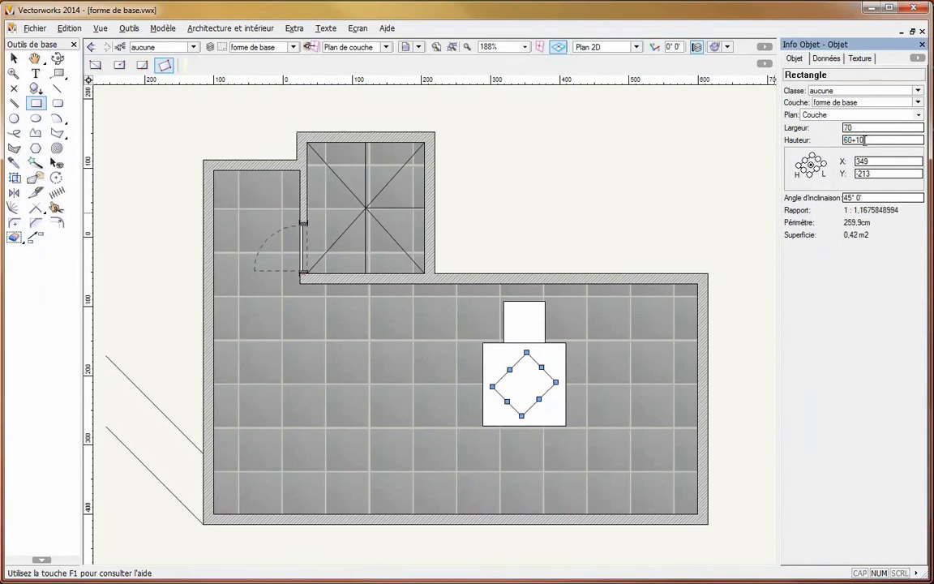
key(Return)
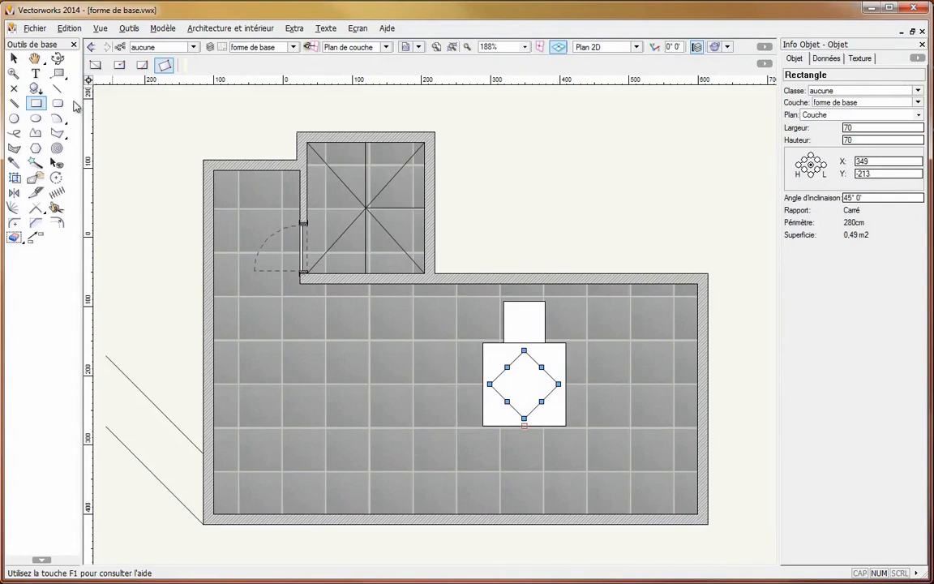
- Set up a numerically created rectangle 60 wide and 60 high, with its upper-edge midpoint as the reference point
double_click(37, 104)
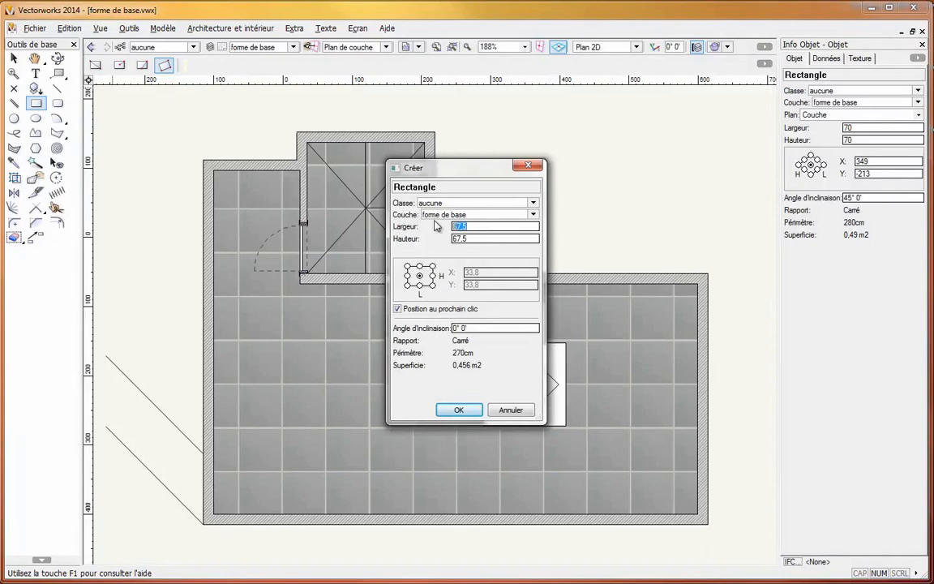
text(60)
key(Tab)
text(60)
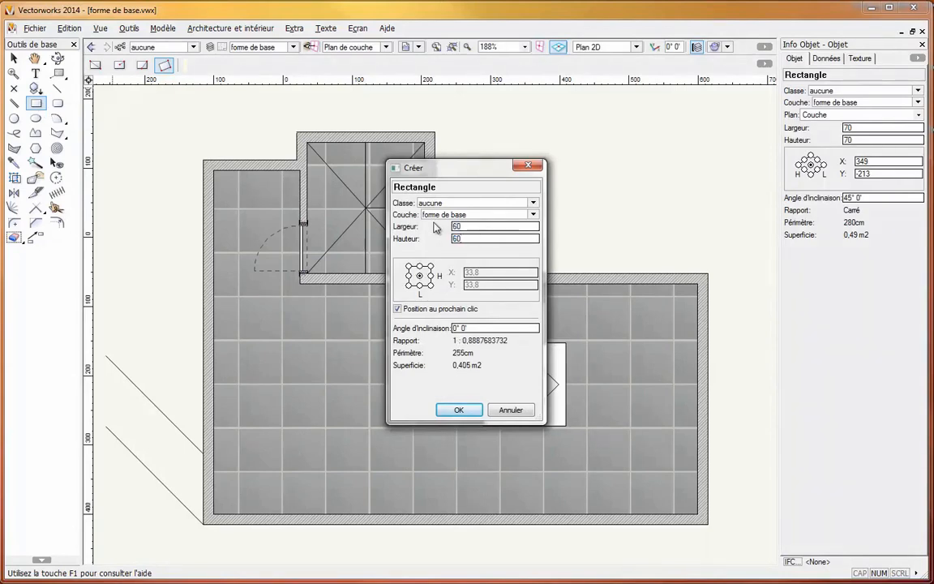
click(419, 265)
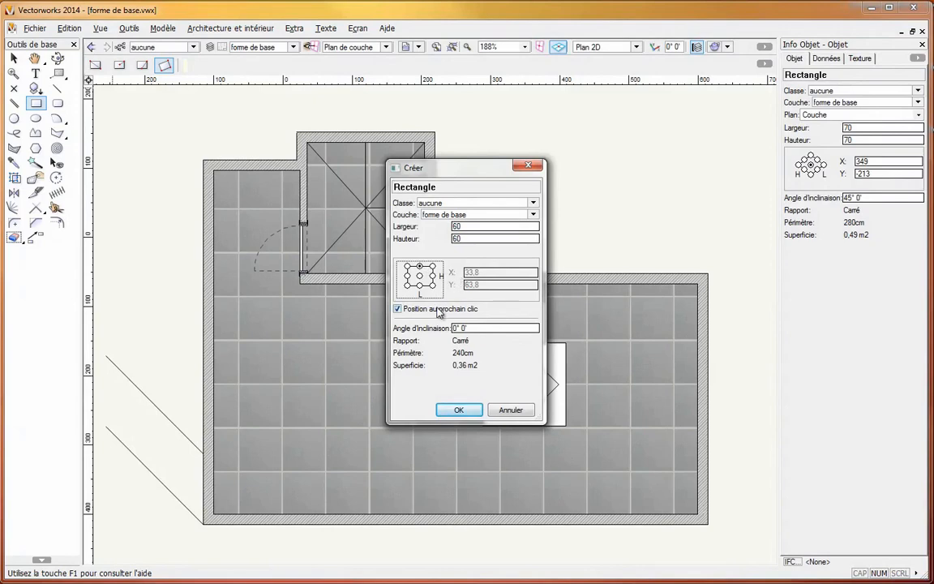
click(438, 309)
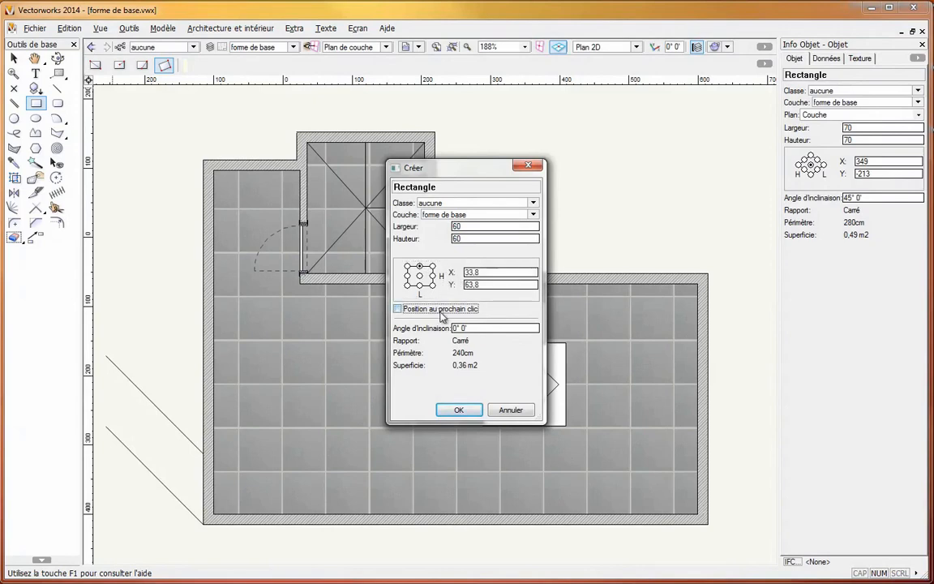
double_click(487, 276)
text(33.8)
key(Tab)
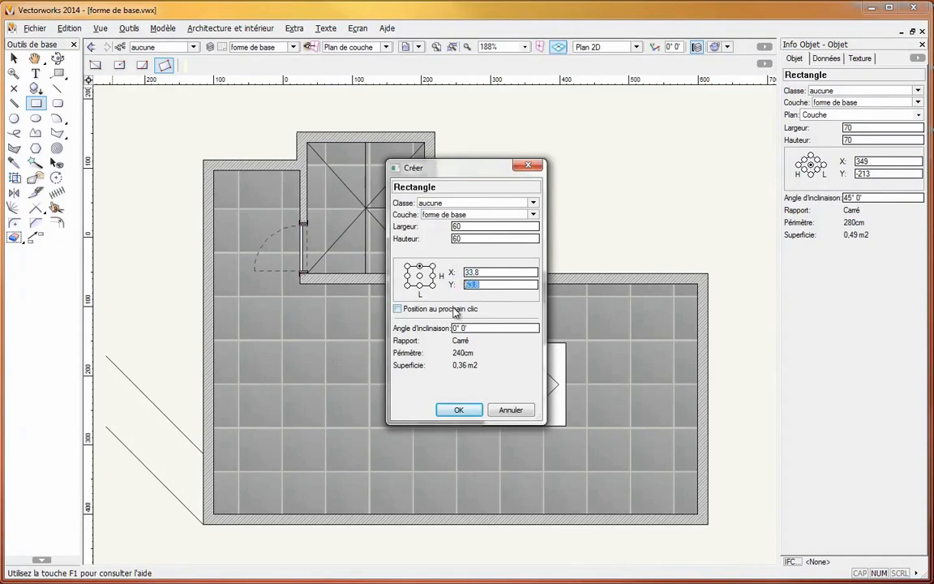
click(457, 312)
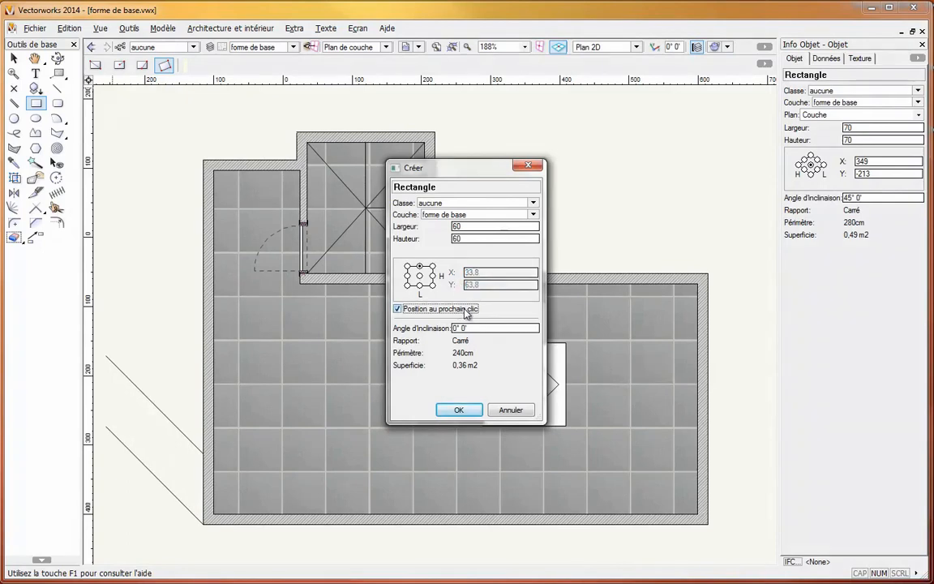
- Place the 60 by 60 square below the large square, its upper-edge midpoint on the midpoint of the large square's lower edge
click(458, 410)
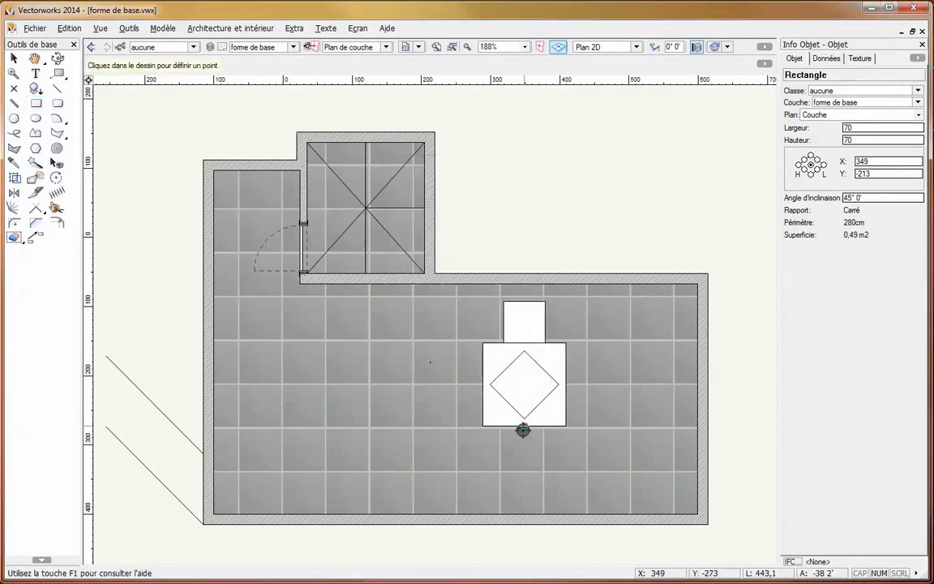
click(524, 427)
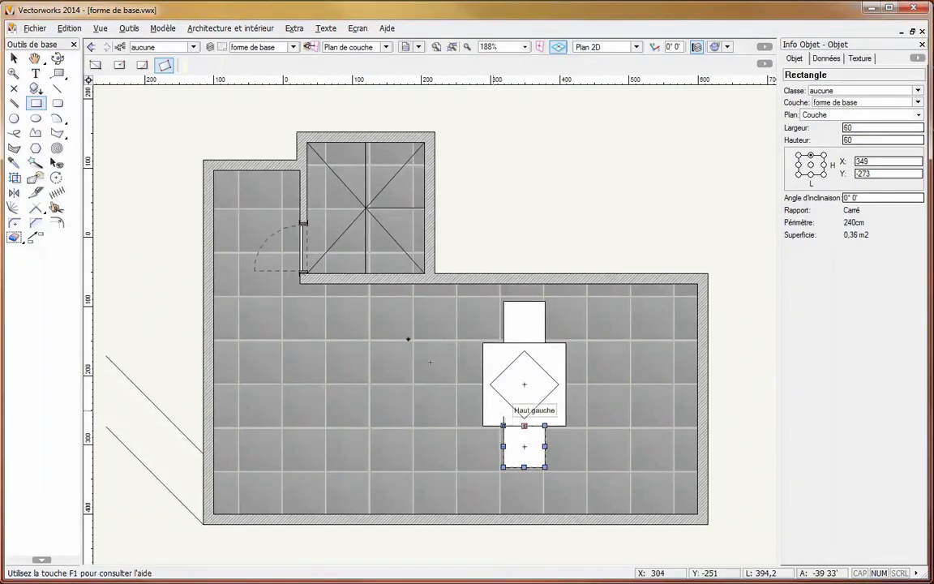
- Draw a circle by radius from the centre of the rotated square to its lower-right side's midpoint, radius 35
click(15, 118)
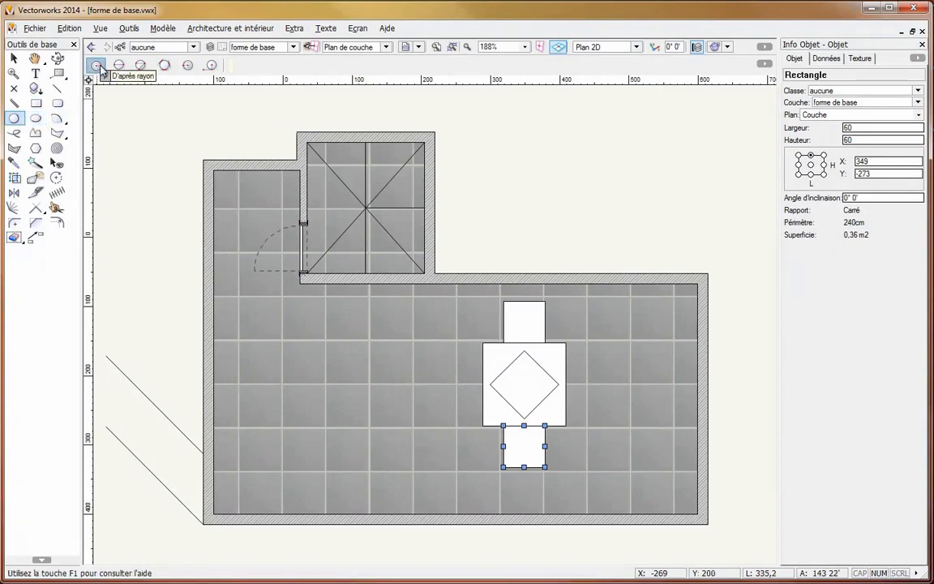
click(524, 384)
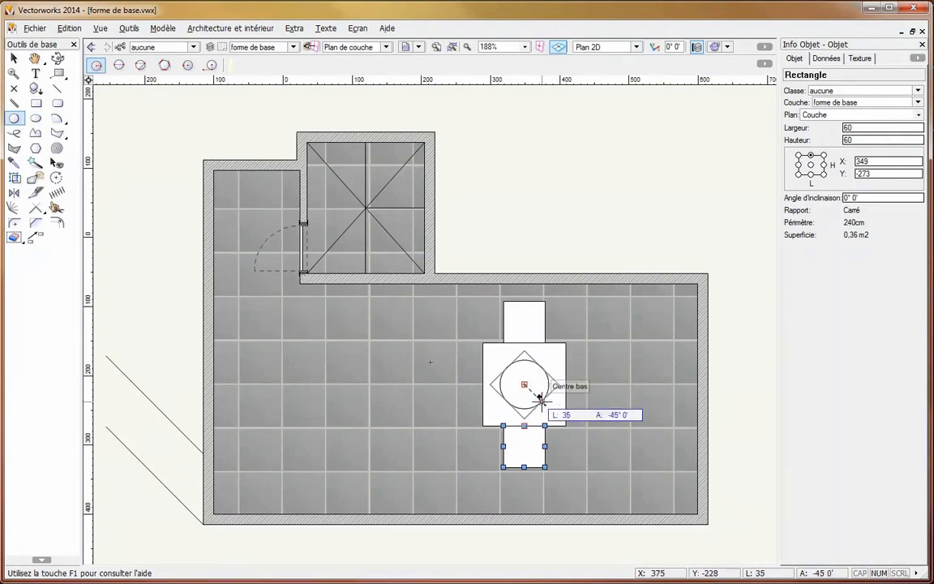
click(541, 400)
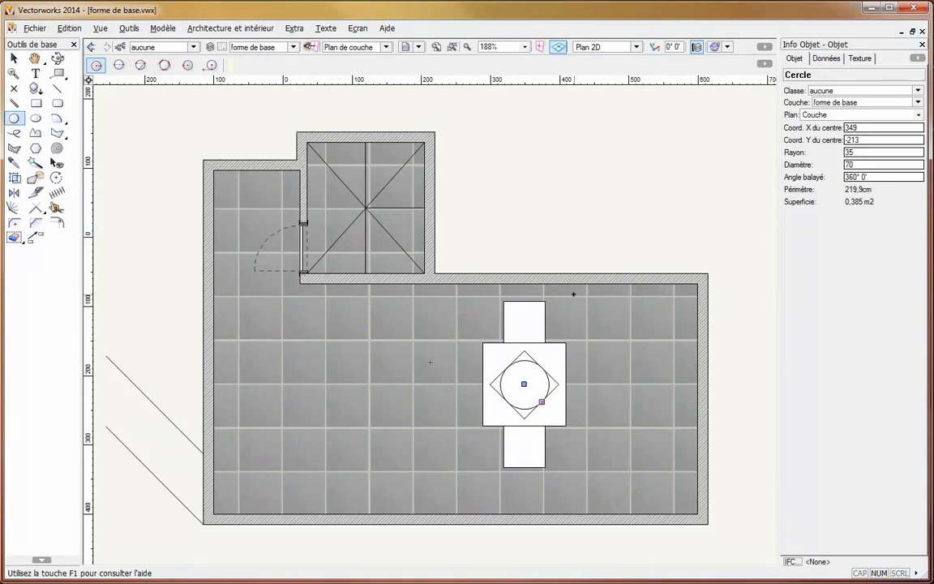
- Draw a circle tangent to the upper, left and right edges of the small square above the large one
click(164, 65)
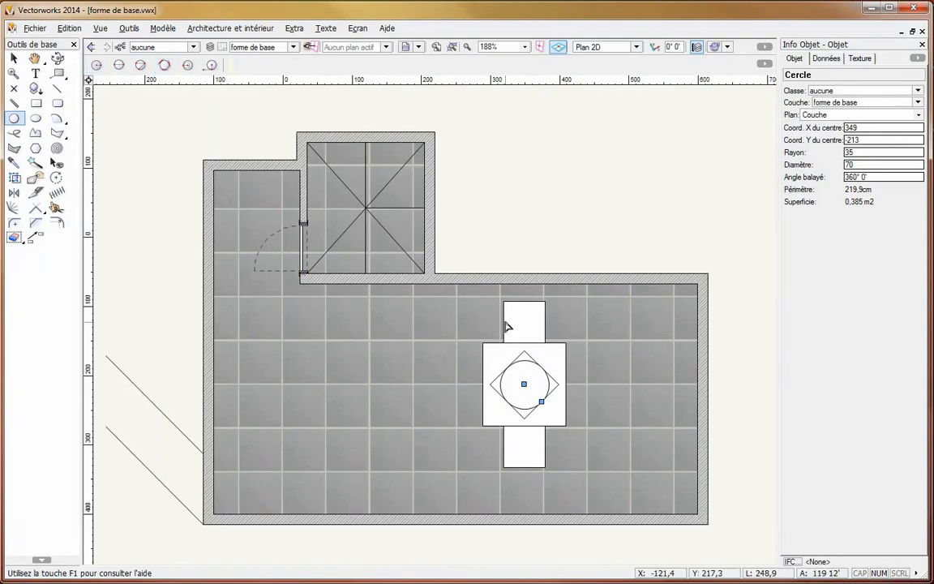
click(527, 301)
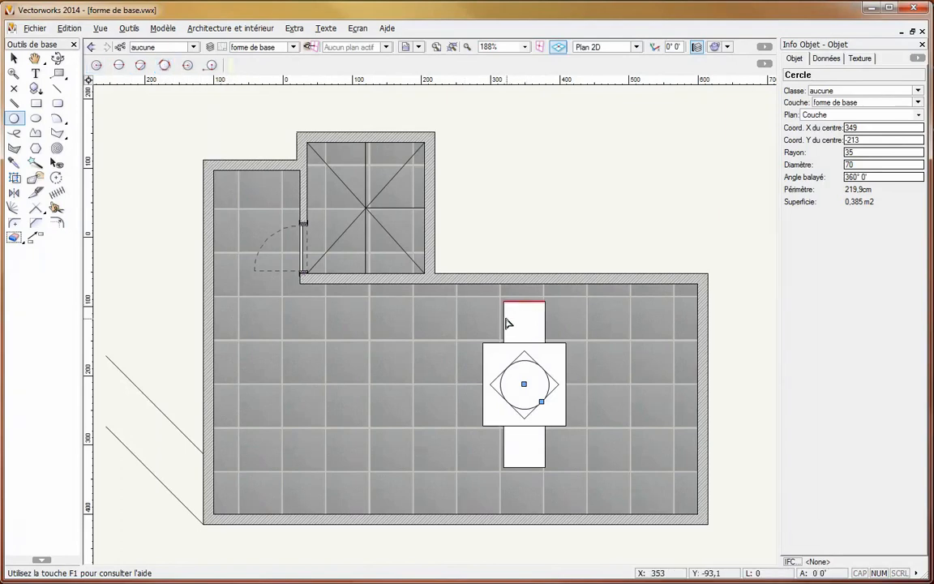
click(505, 319)
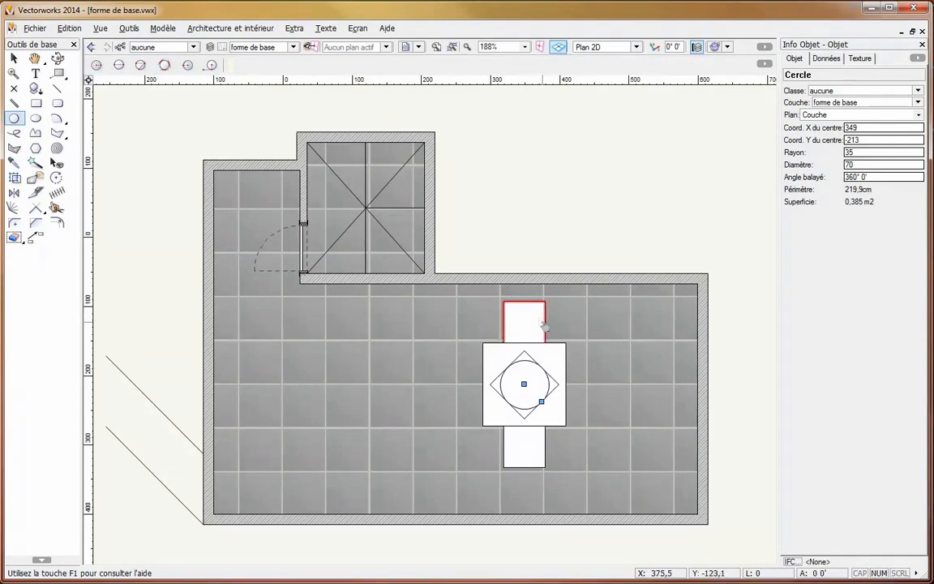
click(544, 324)
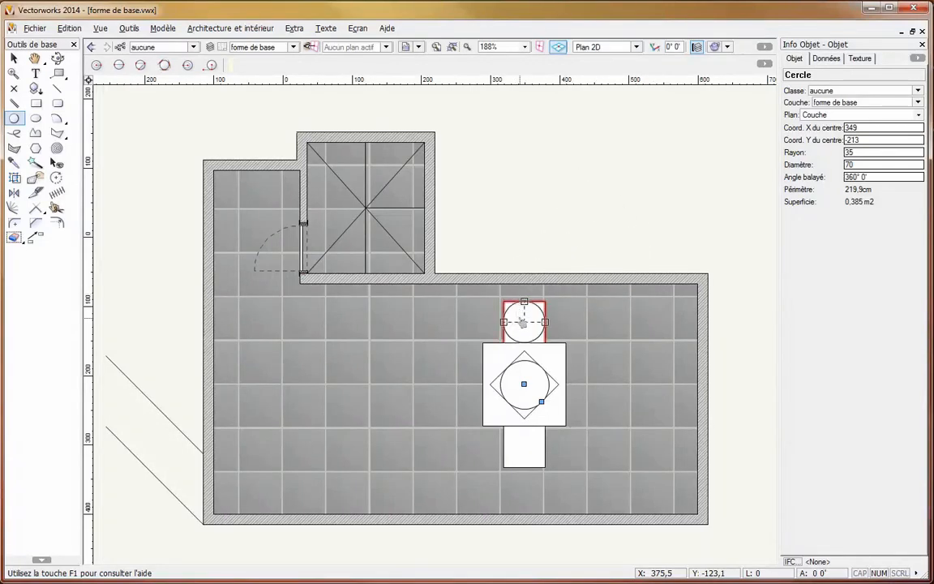
click(523, 322)
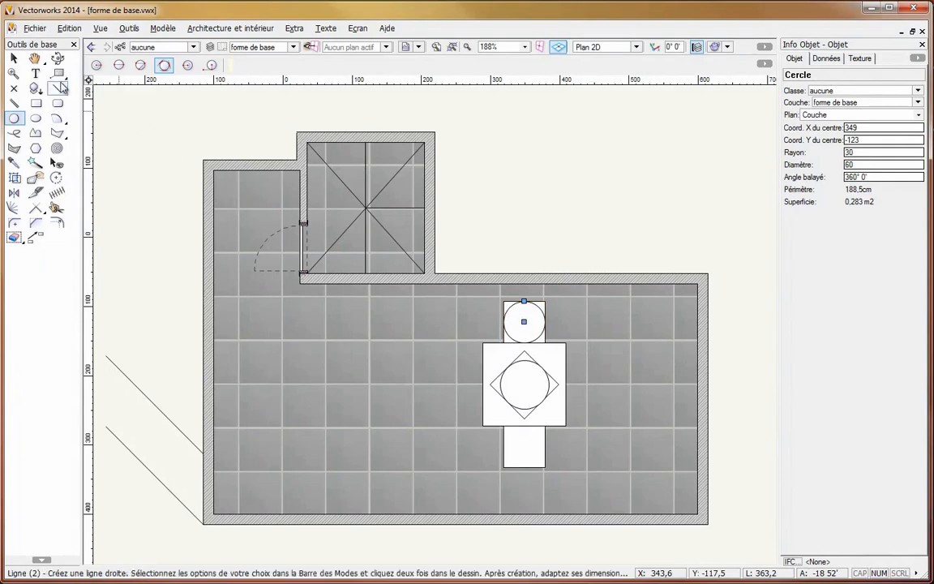
click(22, 66)
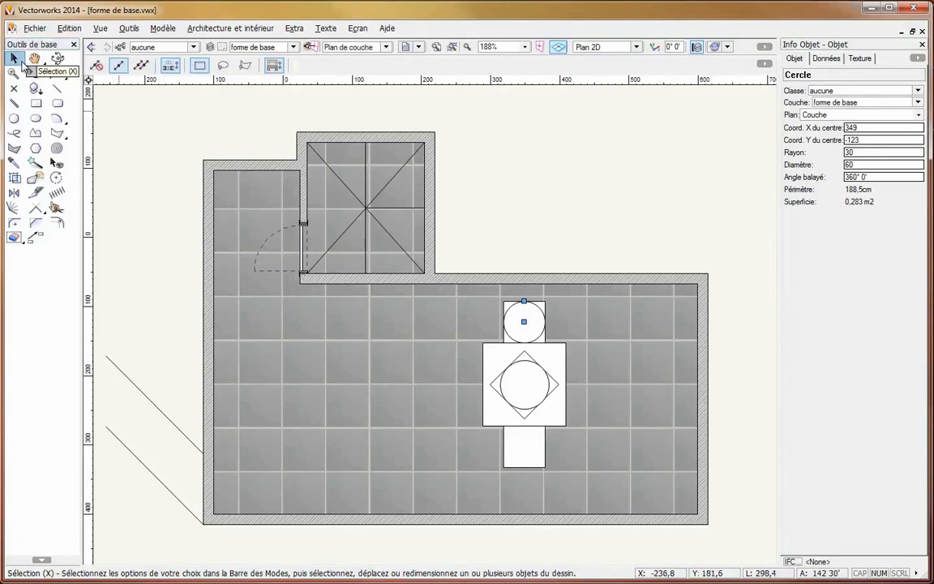
click(14, 118)
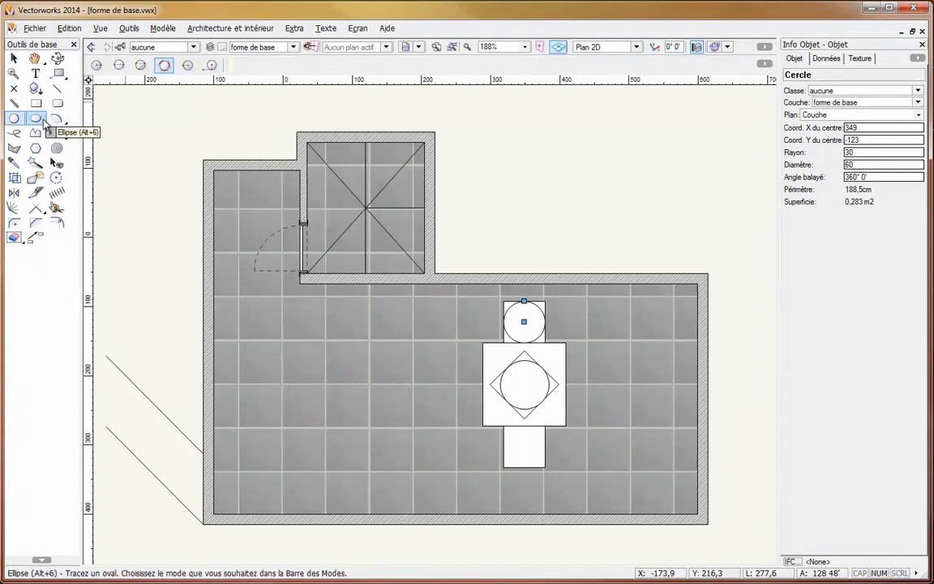
click(43, 120)
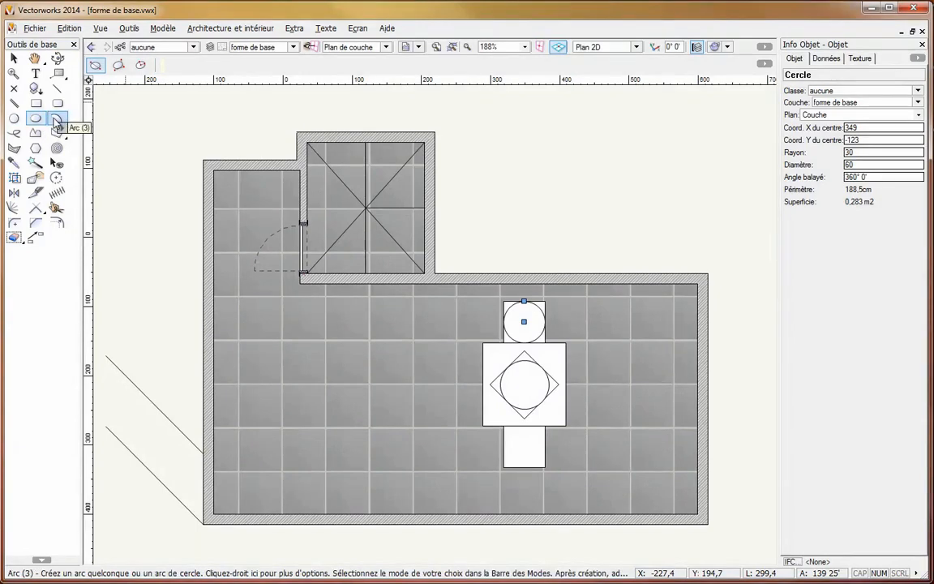
- Activate the Arc tool and examine its numeric creation settings without creating an arc
click(55, 121)
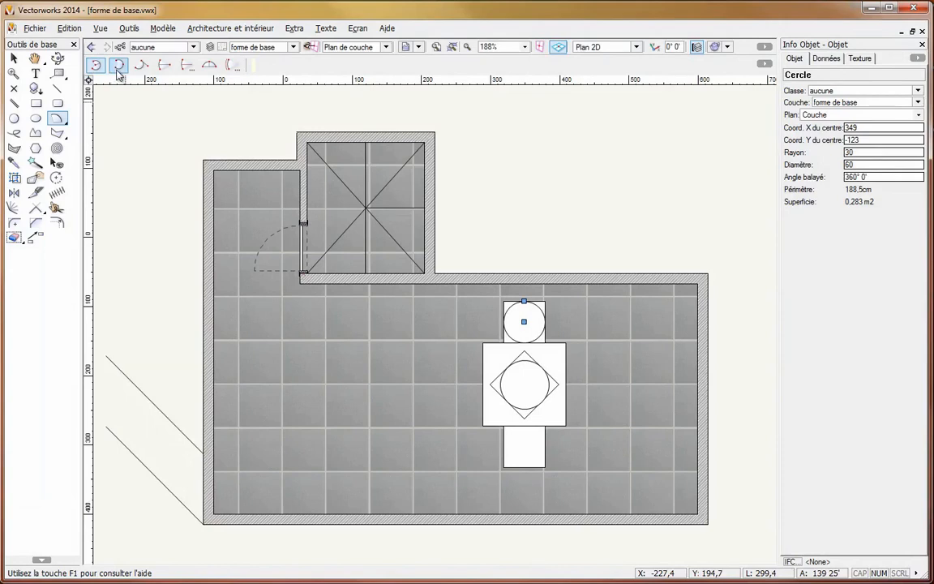
double_click(56, 119)
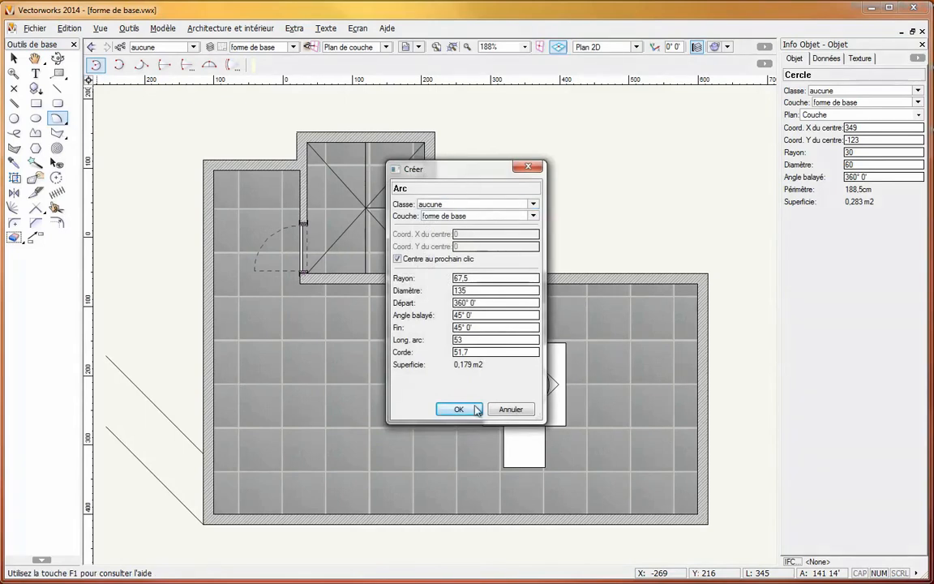
click(510, 409)
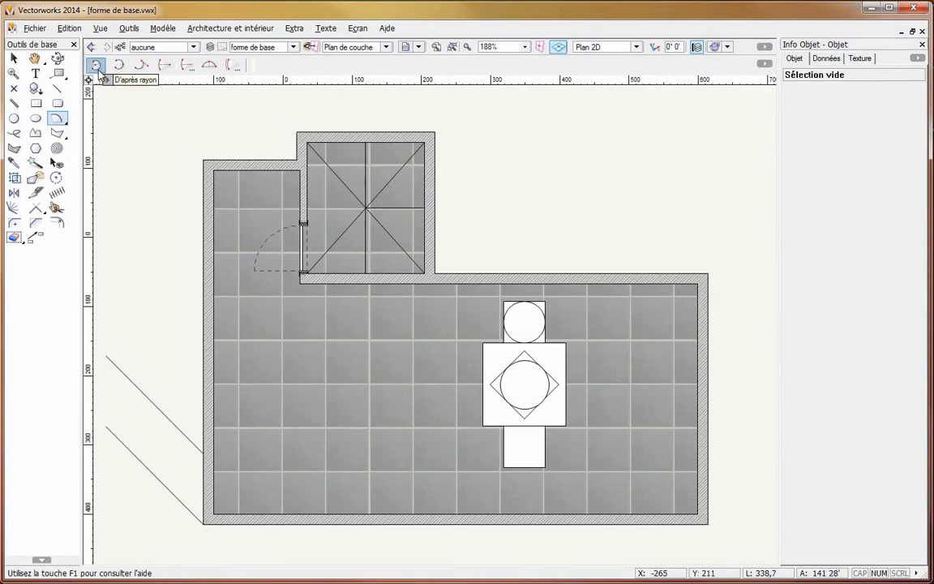
- Draw a 180° arc by radius, centred on the large square's left-edge midpoint, from its upper-left to its lower-left corner
click(483, 385)
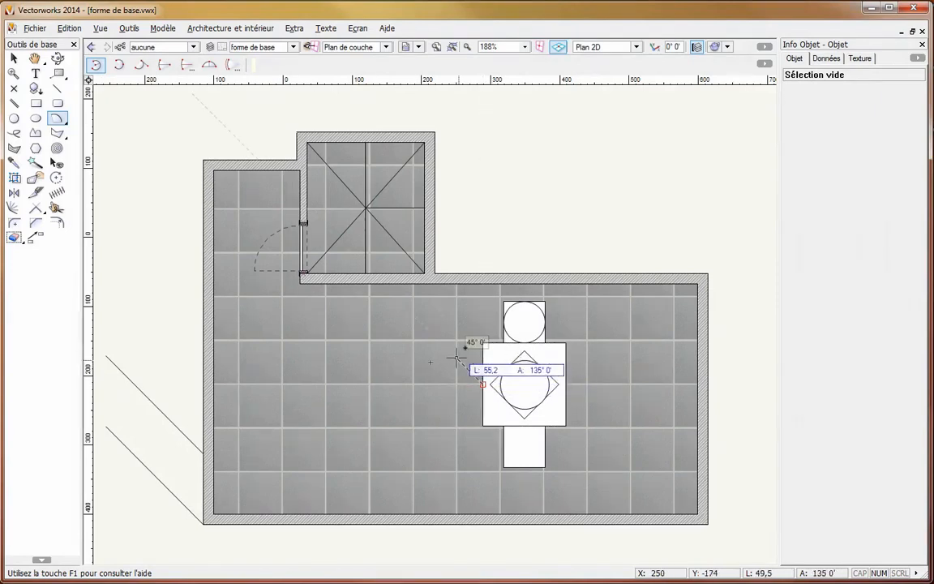
click(480, 341)
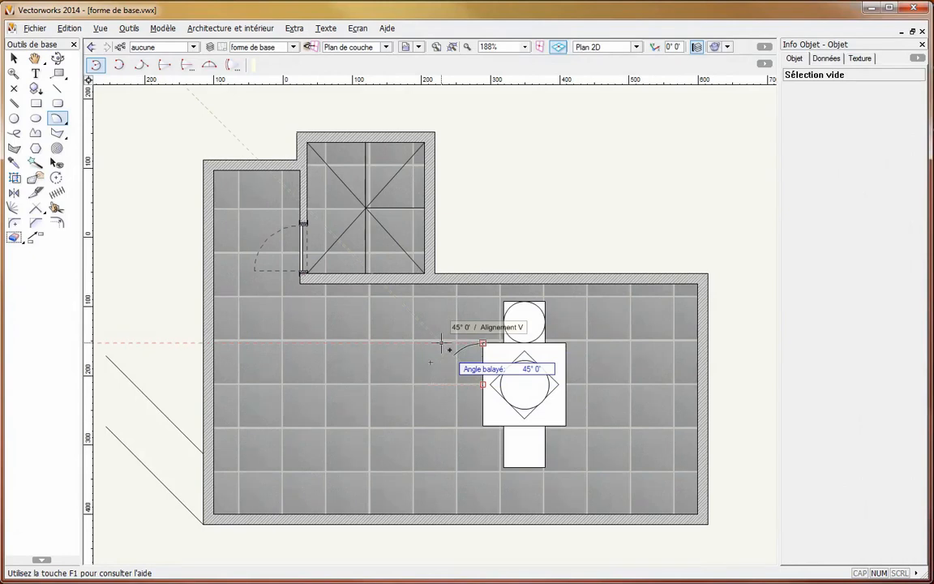
click(481, 424)
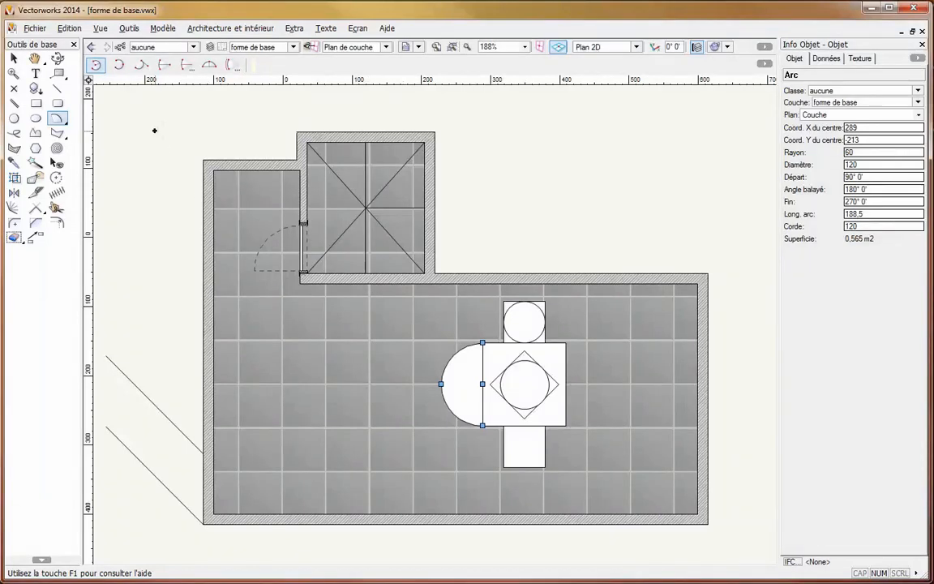
- Try an arc of radius 80 through the large square's two right corners using two points and a radius, and delete it
click(186, 66)
click(566, 342)
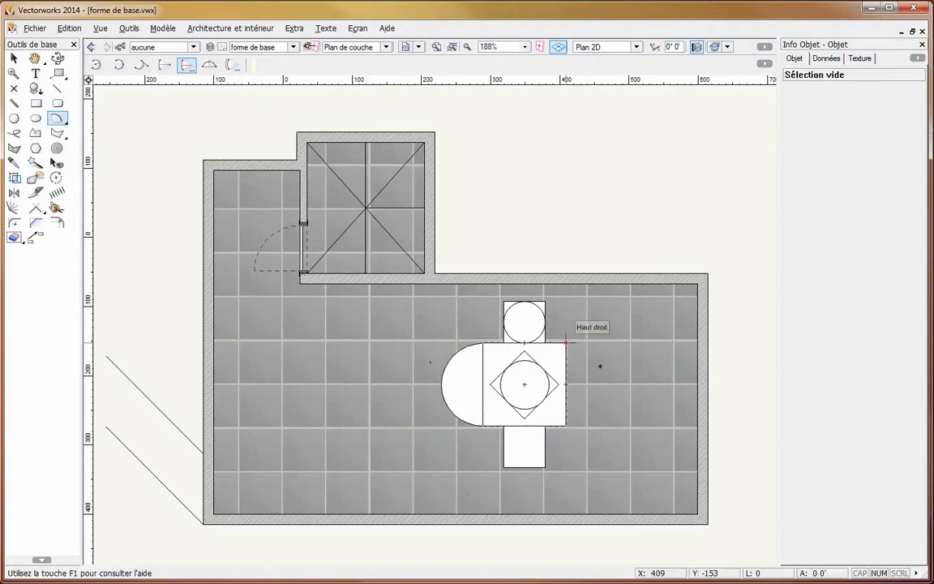
click(567, 425)
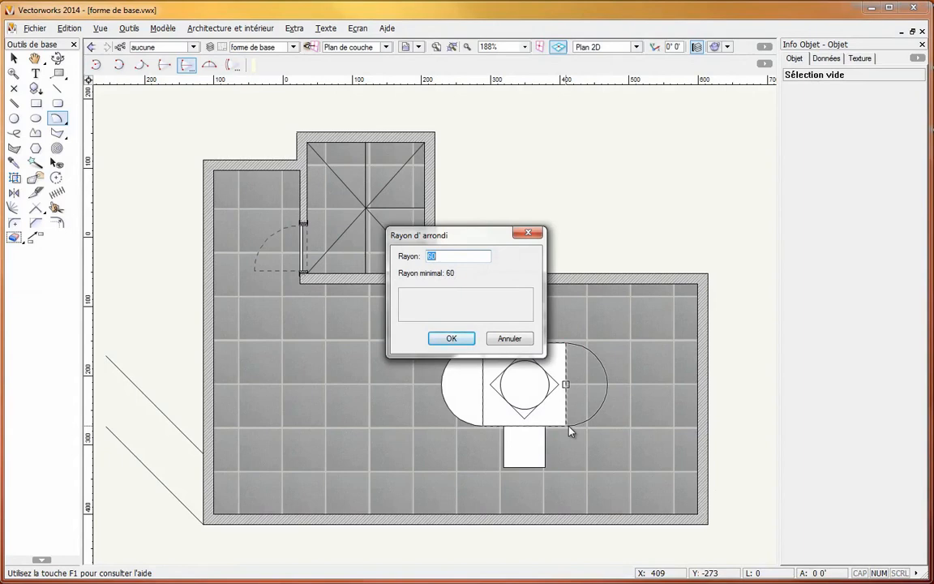
text(40)
click(452, 339)
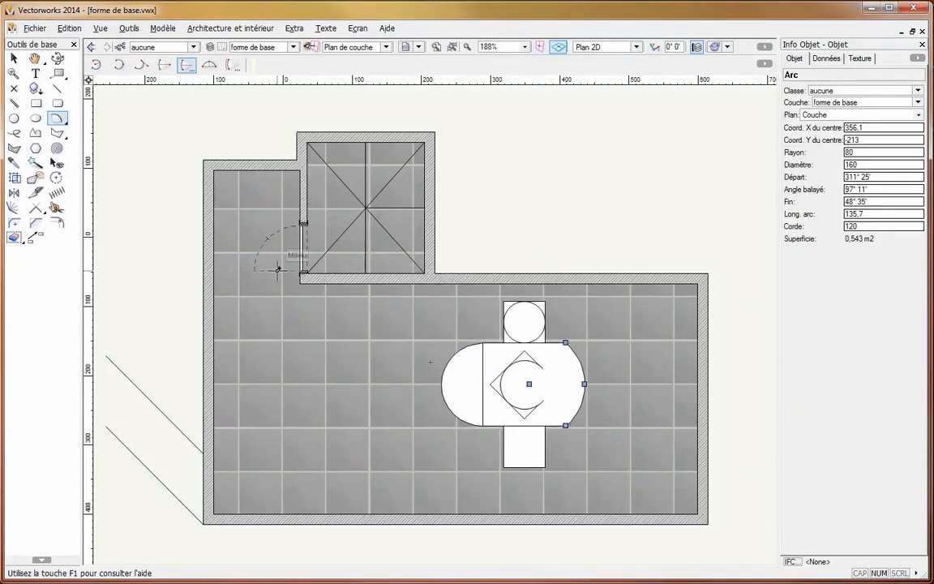
key(Delete)
- Draw a six-sided circumscribed regular polygon centred in the small lower square, with a radius of 15 at -30°
click(36, 148)
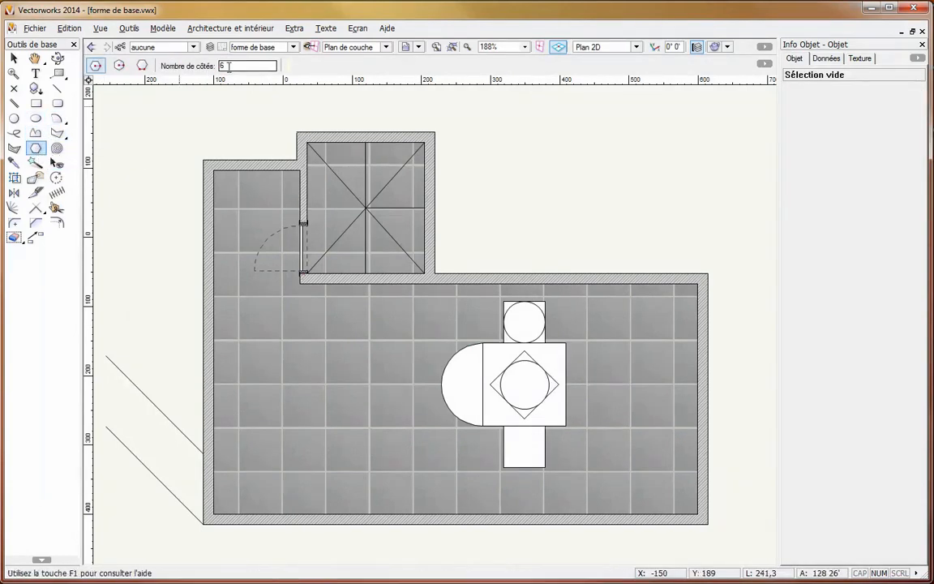
drag(229, 66, 218, 67)
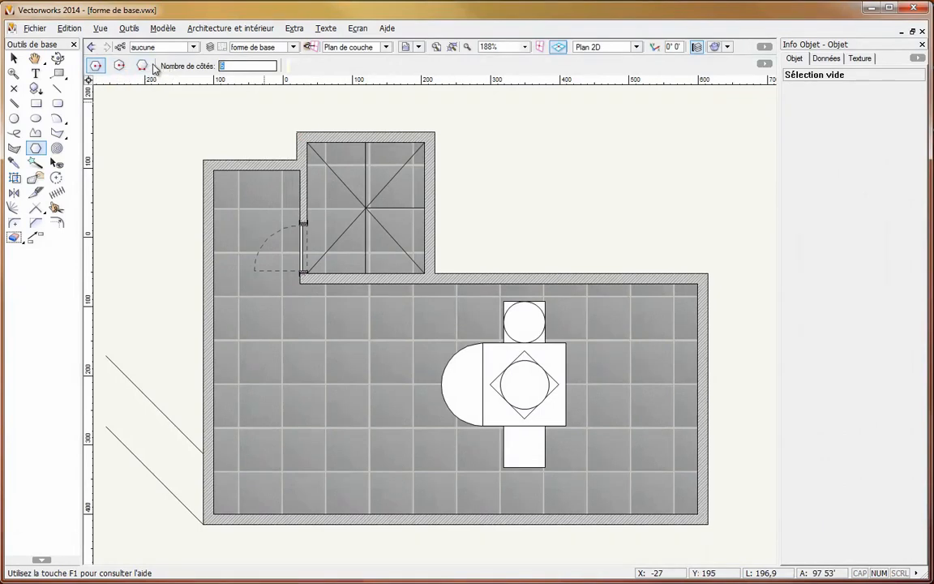
click(121, 67)
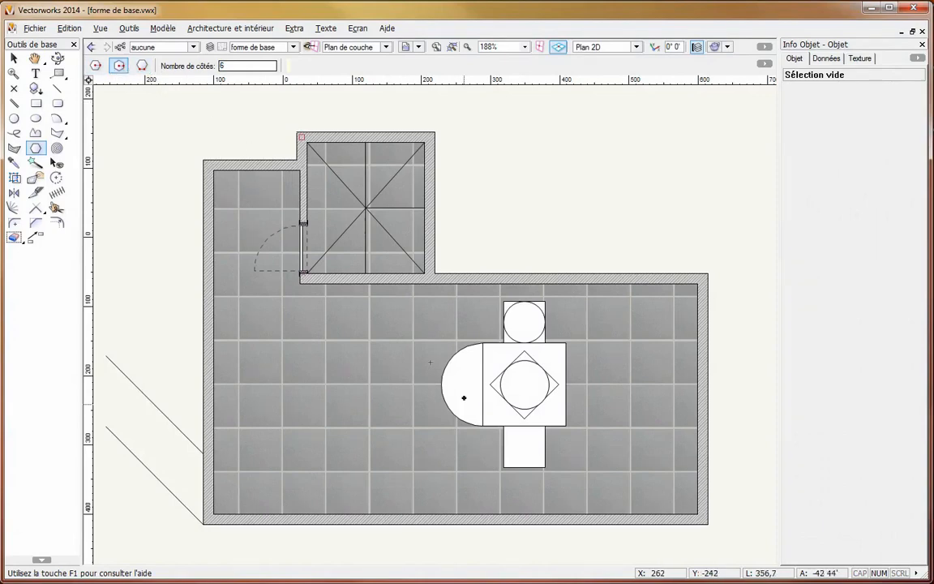
click(524, 446)
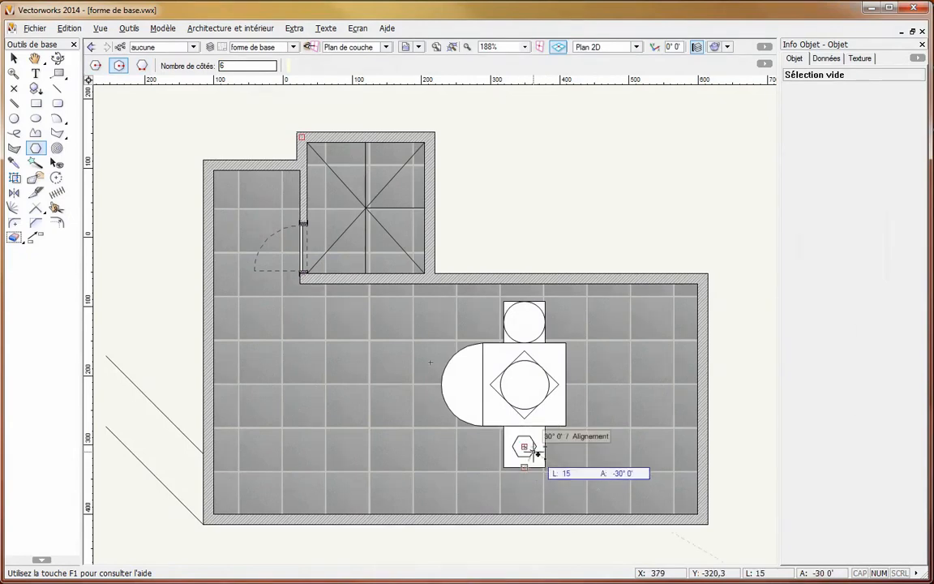
click(537, 454)
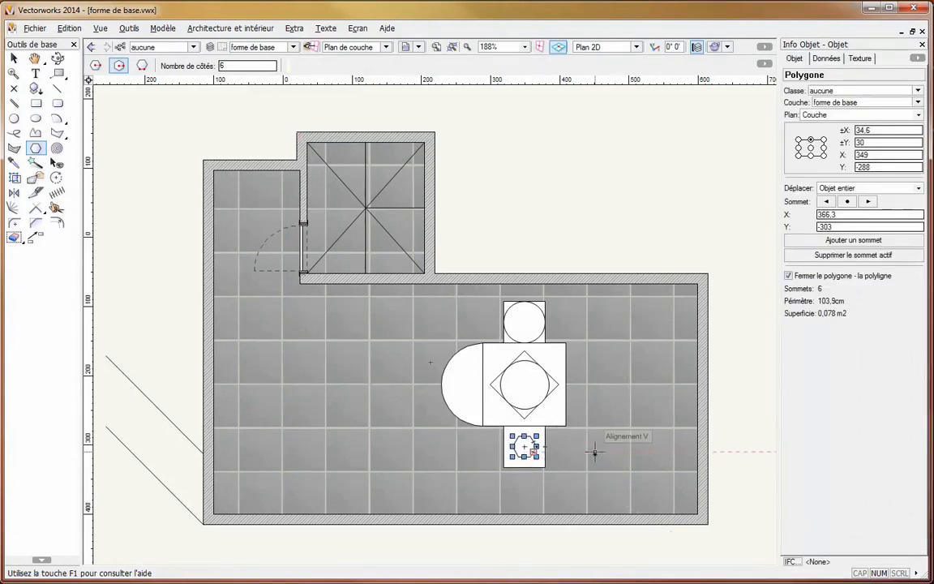